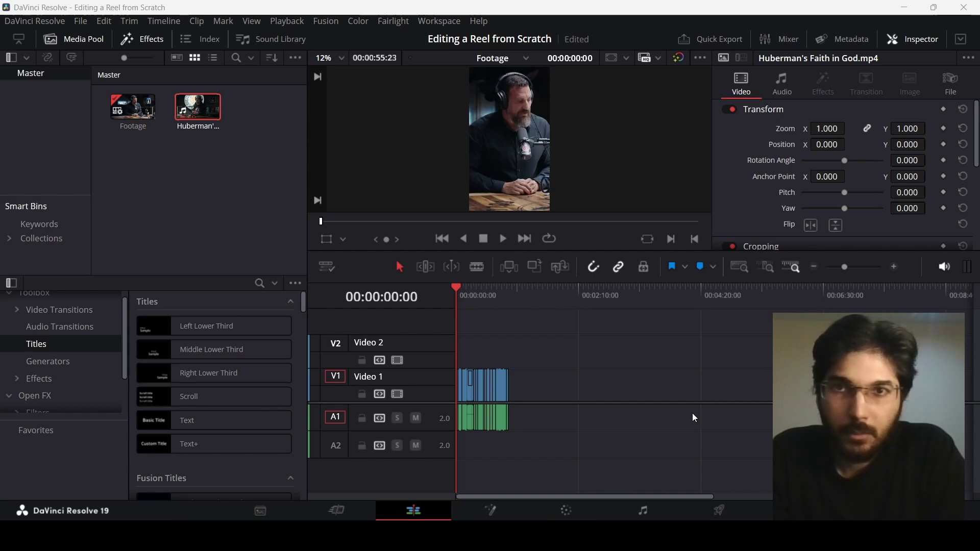
{"action": "left_click", "coordinate": [693, 415]}
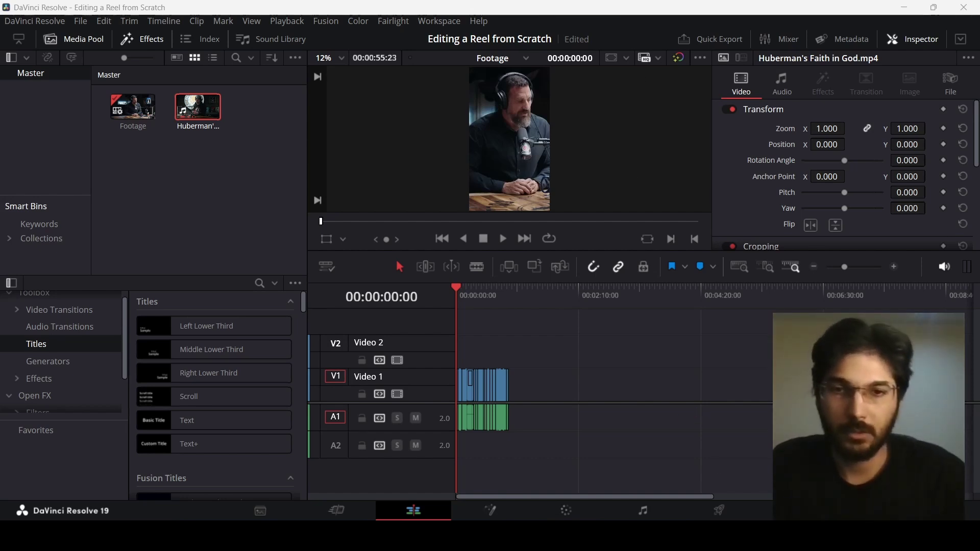
{"action": "key", "text": "alt+Tab"}
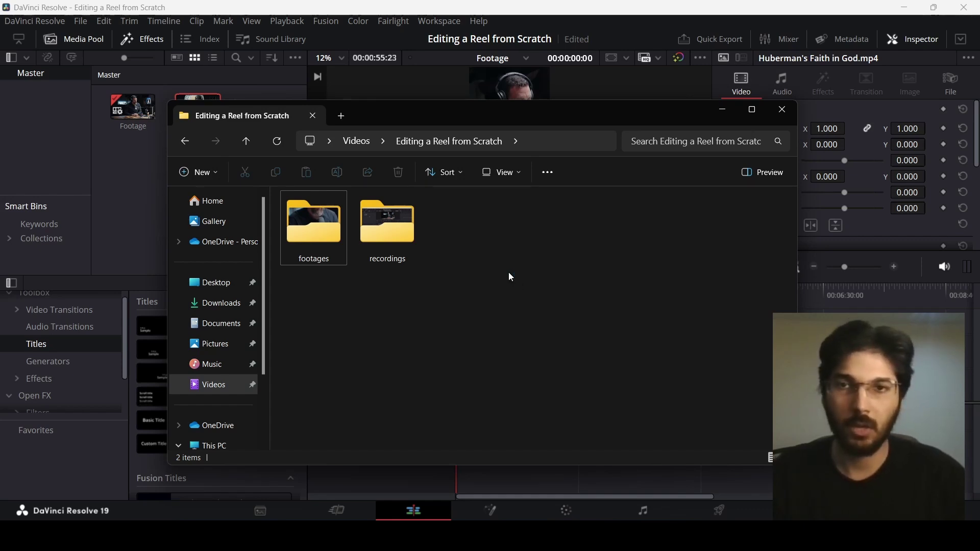
{"action": "left_click", "coordinate": [310, 243]}
{"action": "double_click", "coordinate": [310, 243]}
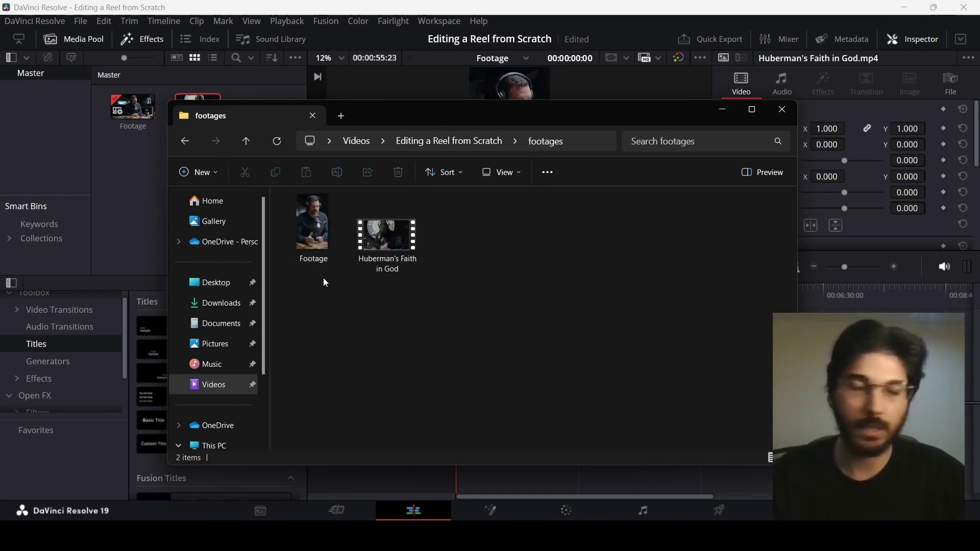
{"action": "left_click", "coordinate": [186, 142]}
{"action": "left_click", "coordinate": [377, 312]}
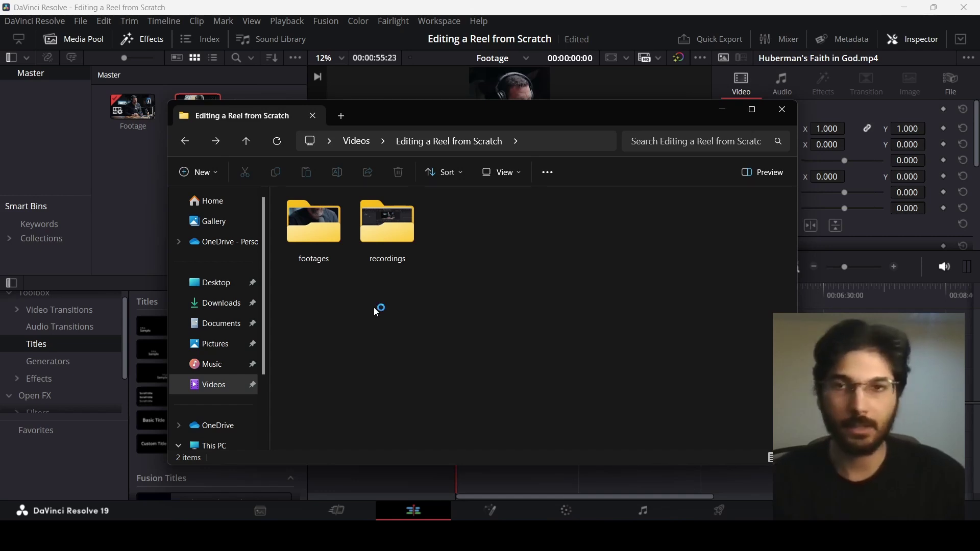
{"action": "double_click", "coordinate": [321, 252]}
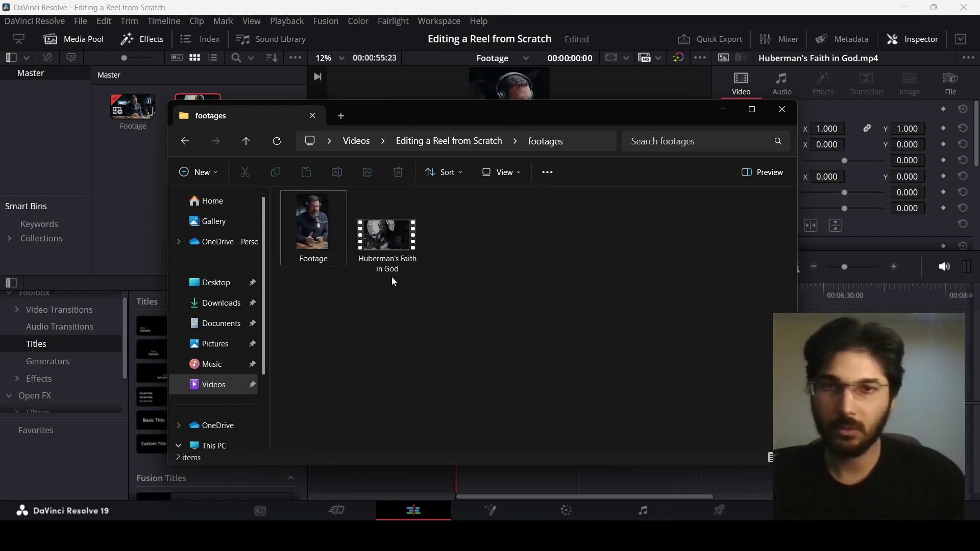
{"action": "left_click", "coordinate": [392, 271]}
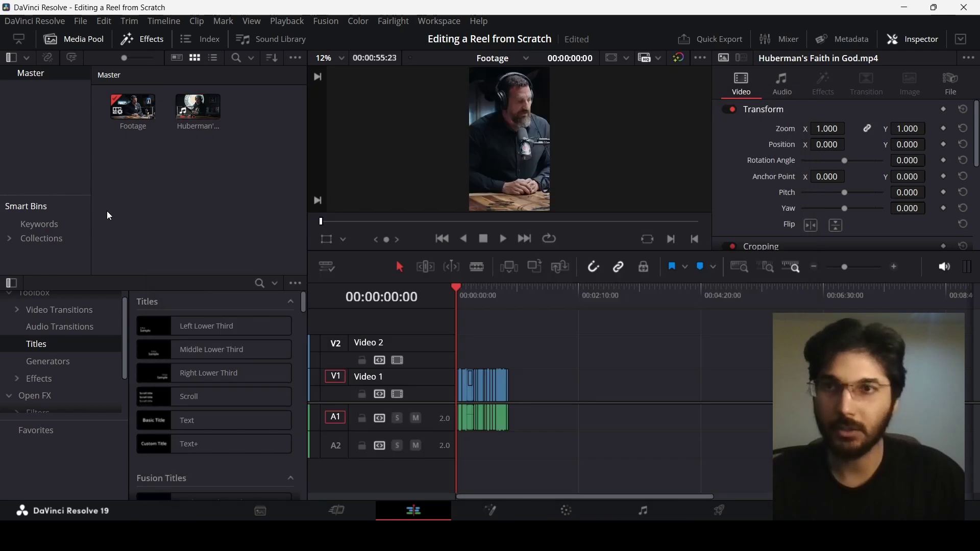
{"action": "left_click", "coordinate": [106, 210]}
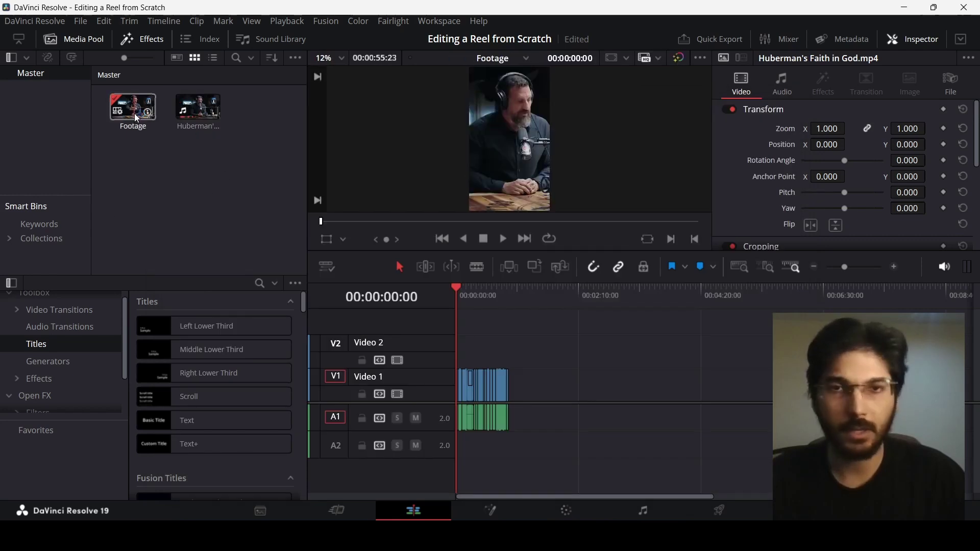
- Change the Footage timeline's settings to vertical 1080 x 1920 HD resolution
{"action": "right_click", "coordinate": [149, 150]}
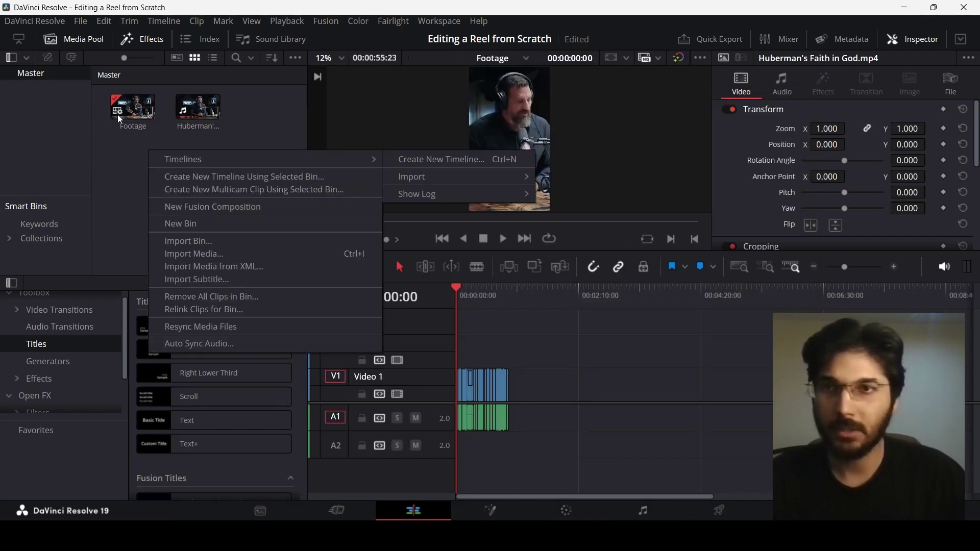
{"action": "right_click", "coordinate": [144, 106]}
{"action": "mouse_move", "coordinate": [378, 115]}
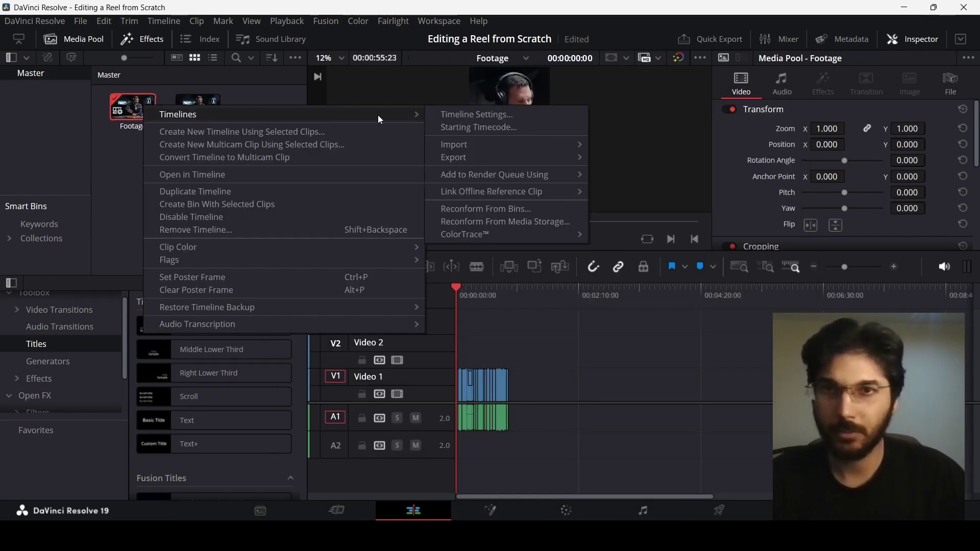
{"action": "left_click", "coordinate": [464, 115]}
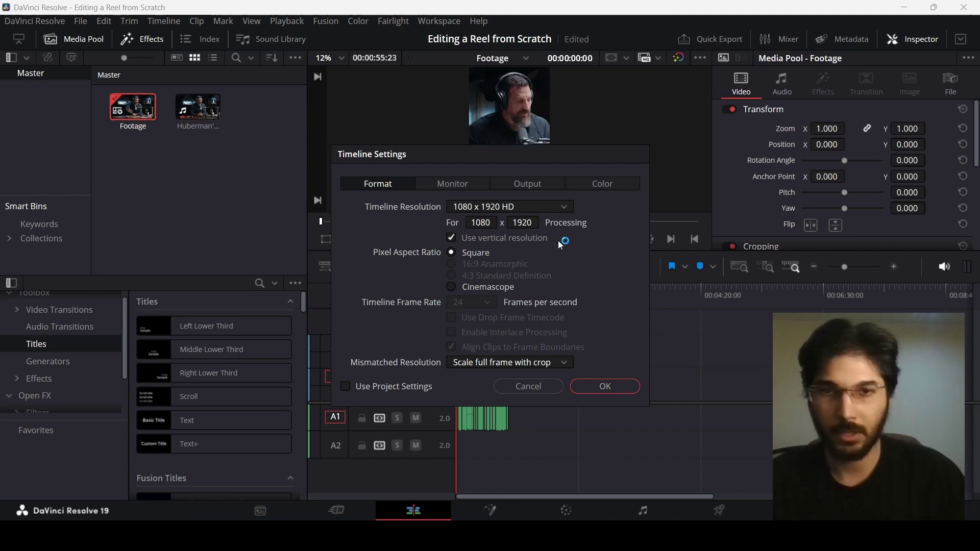
{"action": "left_click", "coordinate": [600, 388]}
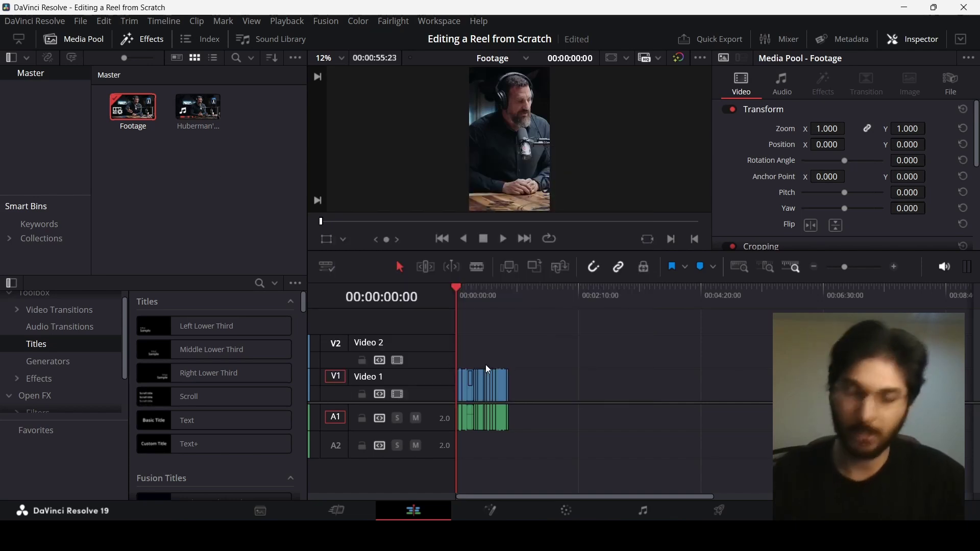
{"action": "scroll", "coordinate": [485, 365], "scroll_direction": "up", "scroll_amount": 3}
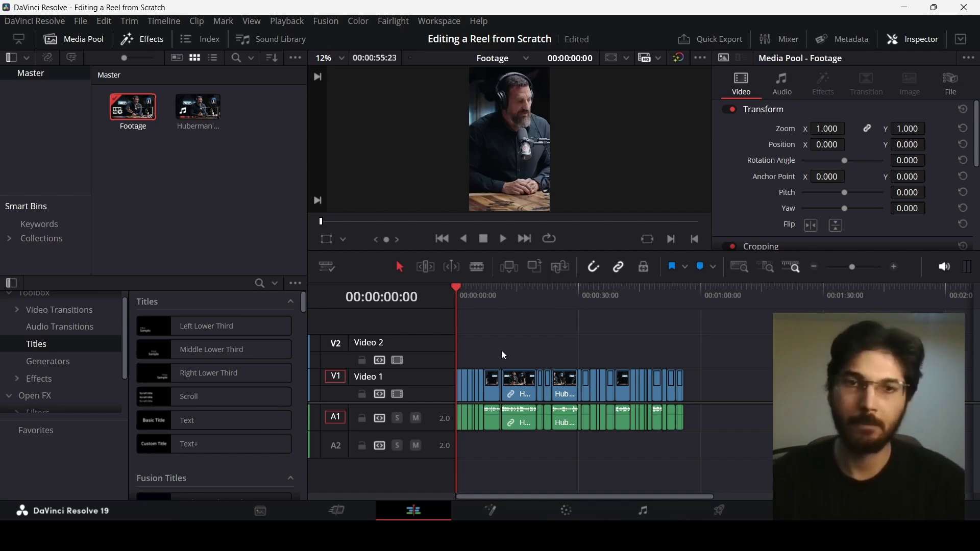
- In Editing a Reel from Scratch, create a new folder named 'Script'
{"action": "left_click", "coordinate": [531, 536]}
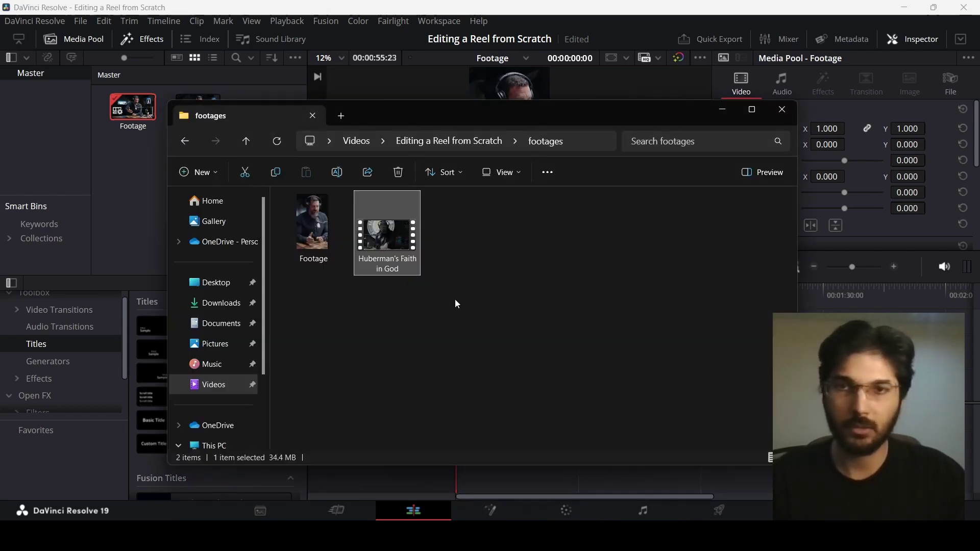
{"action": "left_click", "coordinate": [183, 147]}
{"action": "left_click", "coordinate": [389, 238]}
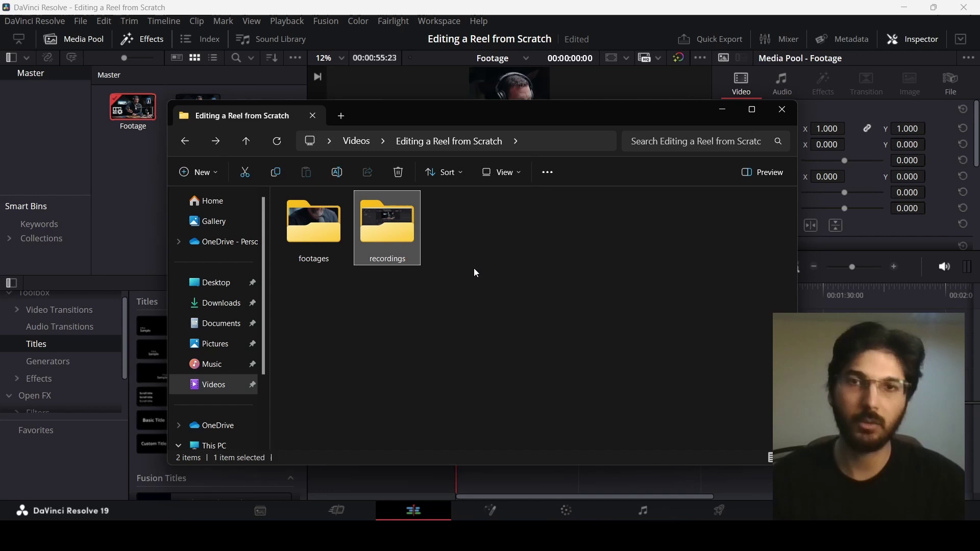
{"action": "left_click", "coordinate": [498, 271]}
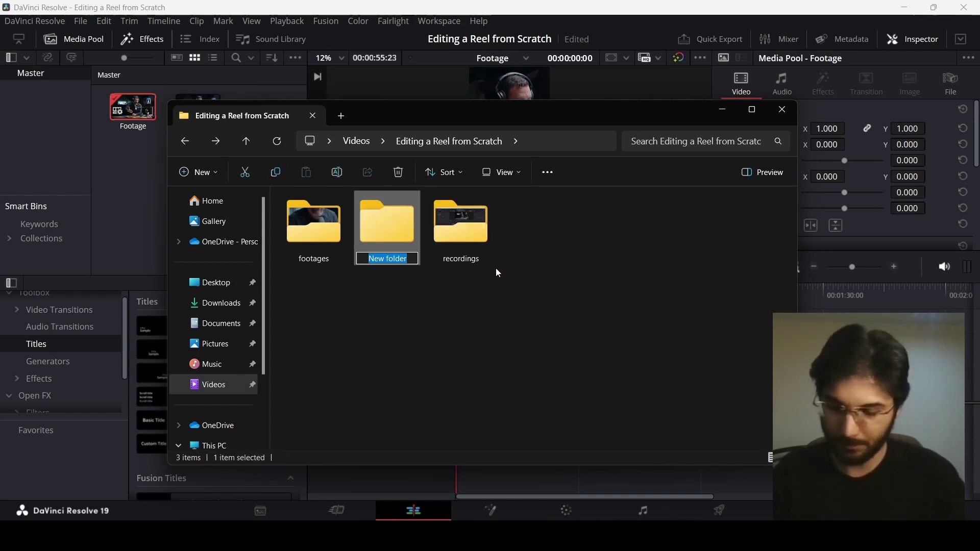
{"action": "type", "text": "Scri[t"}
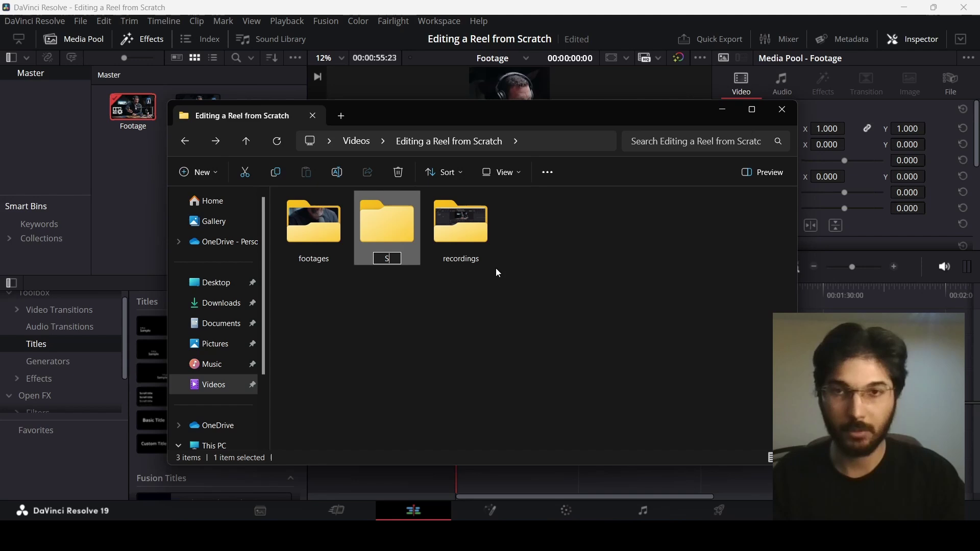
{"action": "key", "text": "BackSpace"}
{"action": "key", "text": "BackSpace"}
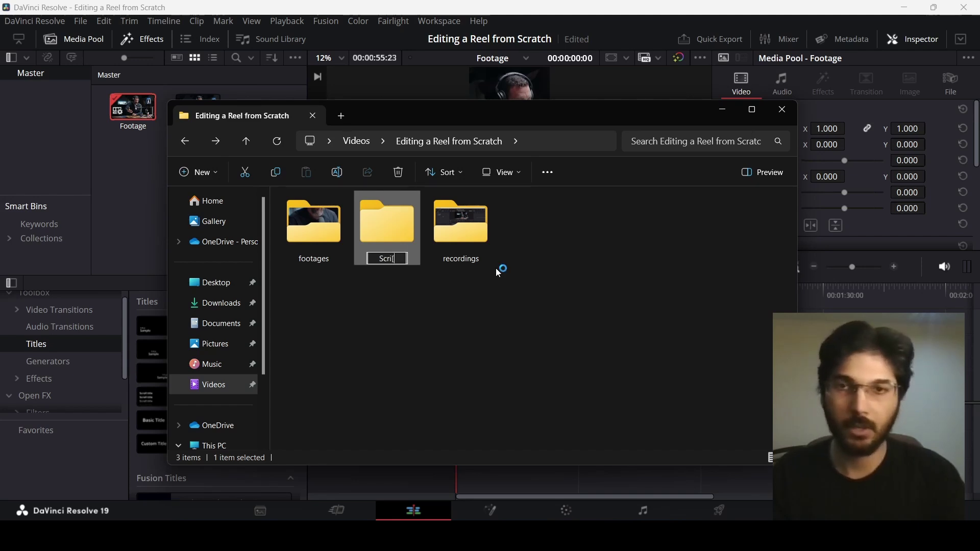
{"action": "type", "text": "pt"}
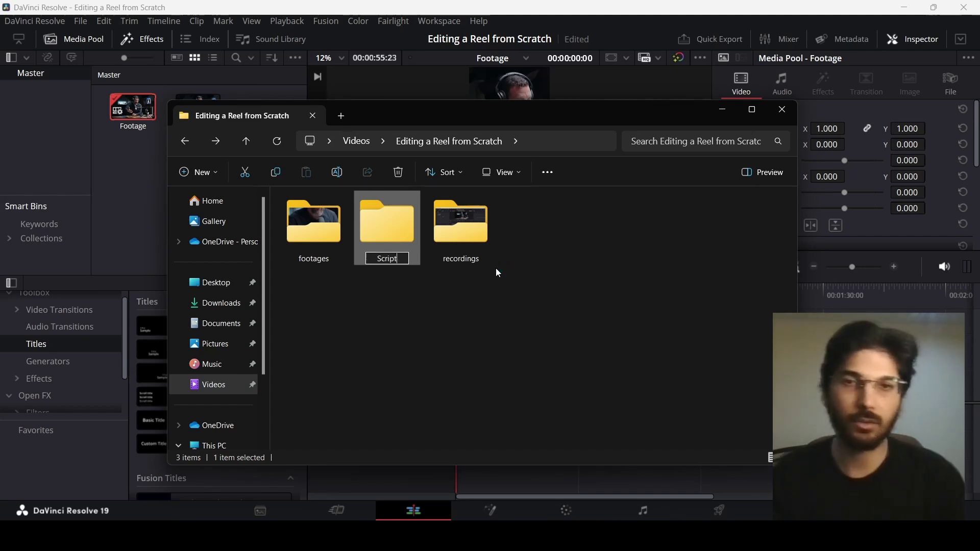
{"action": "key", "text": "Return"}
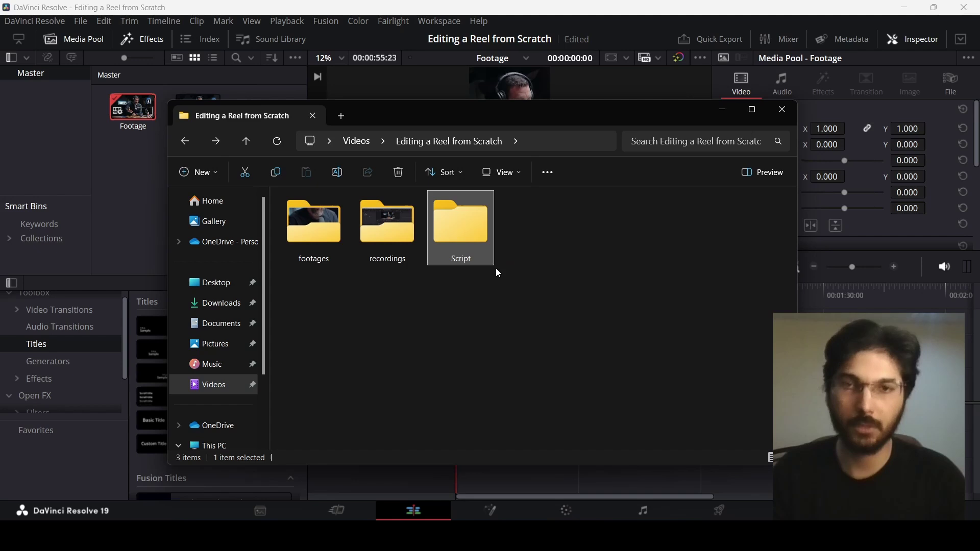
- Rename the Script folder to 'Script & VO'
{"action": "left_click", "coordinate": [527, 281]}
{"action": "left_click", "coordinate": [470, 258]}
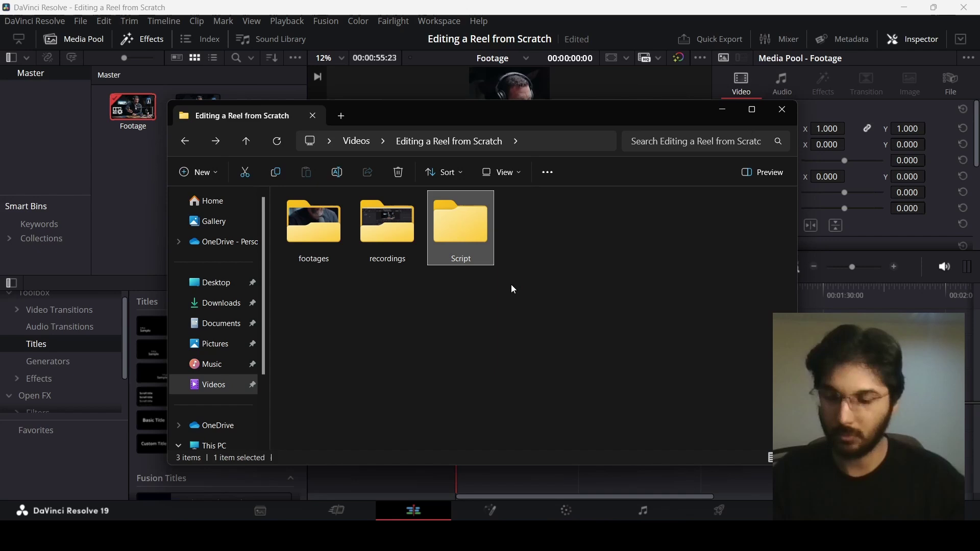
{"action": "key", "text": "F2"}
{"action": "key", "text": "End"}
{"action": "type", "text": "& VO"}
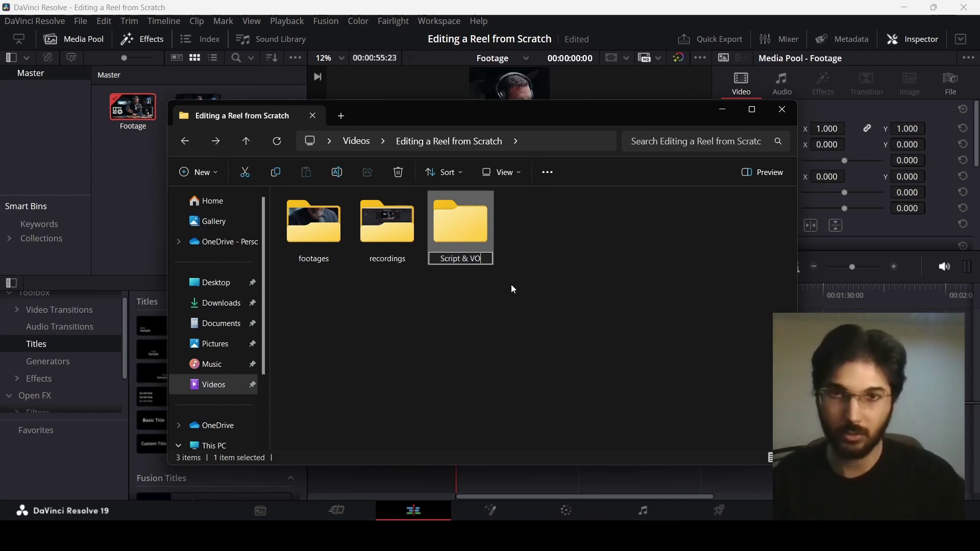
{"action": "key", "text": "Return"}
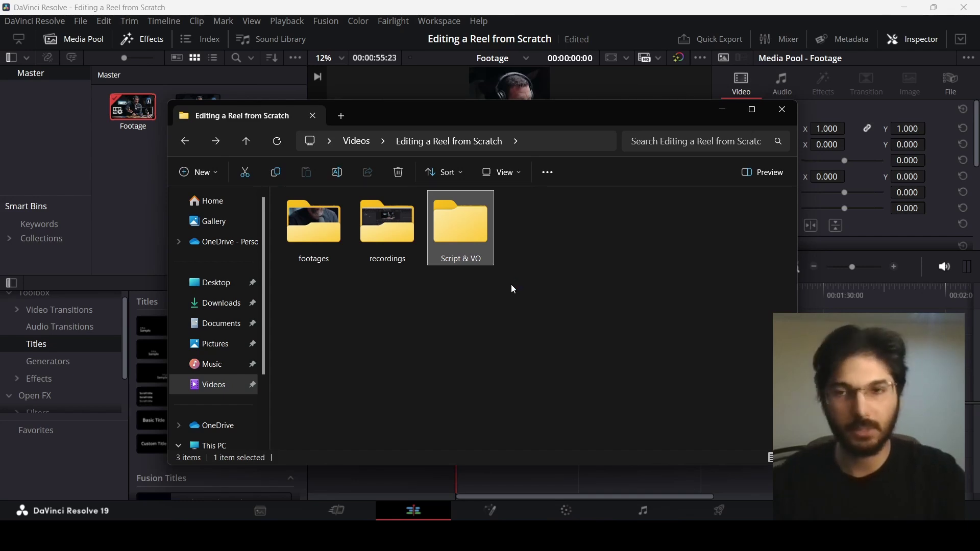
- Revert the folder name back to 'Script'
{"action": "key", "text": "F2"}
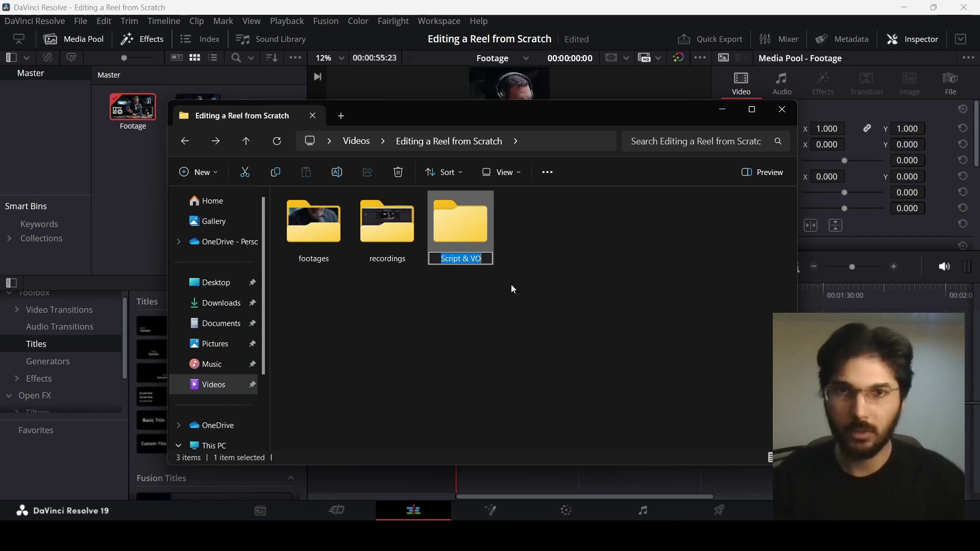
{"action": "key", "text": "Right"}
{"action": "key", "text": "BackSpace"}
{"action": "key", "text": "BackSpace"}
{"action": "key", "text": "BackSpace"}
{"action": "key", "text": "BackSpace"}
{"action": "key", "text": "BackSpace"}
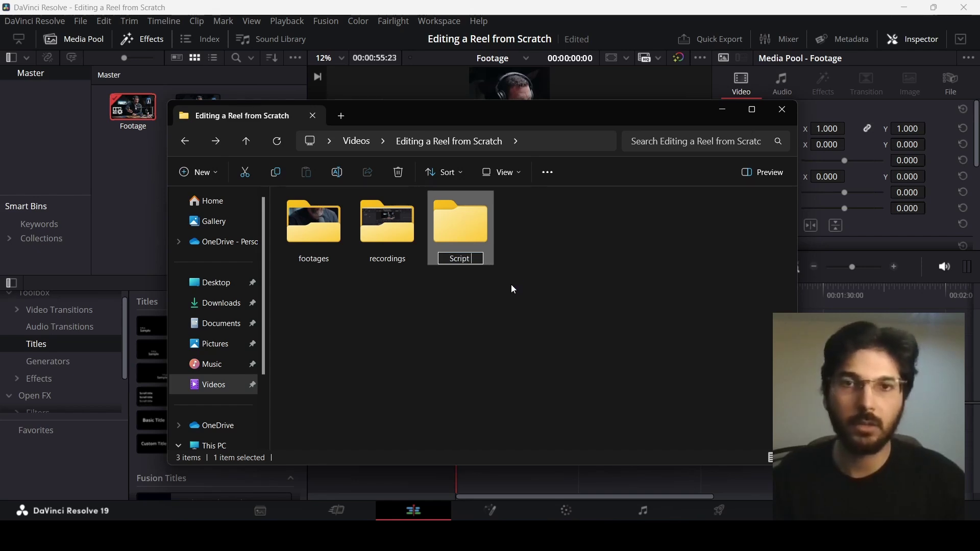
{"action": "key", "text": "Return"}
{"action": "left_click", "coordinate": [512, 287]}
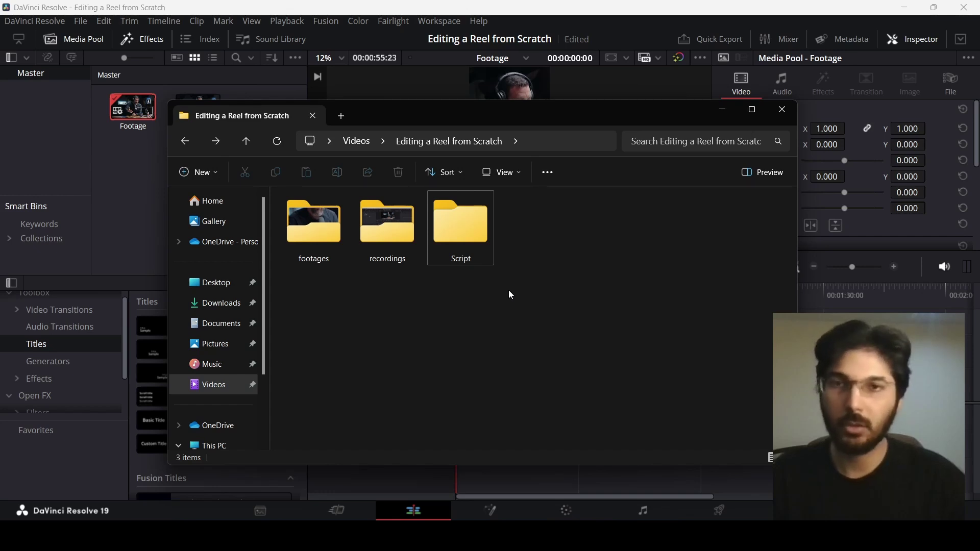
- Check the footages folder, then add an 'Assets' folder to the project folder
{"action": "double_click", "coordinate": [311, 240]}
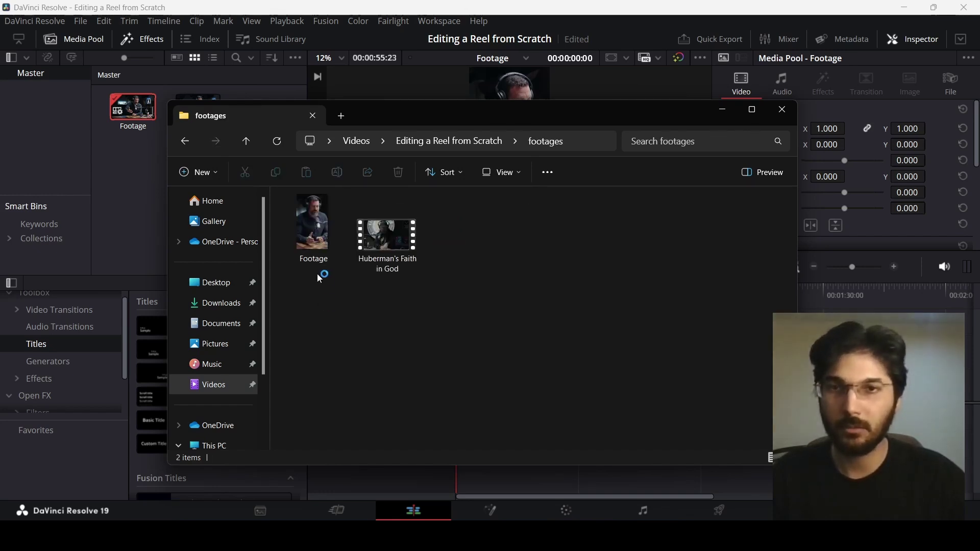
{"action": "left_click", "coordinate": [322, 248]}
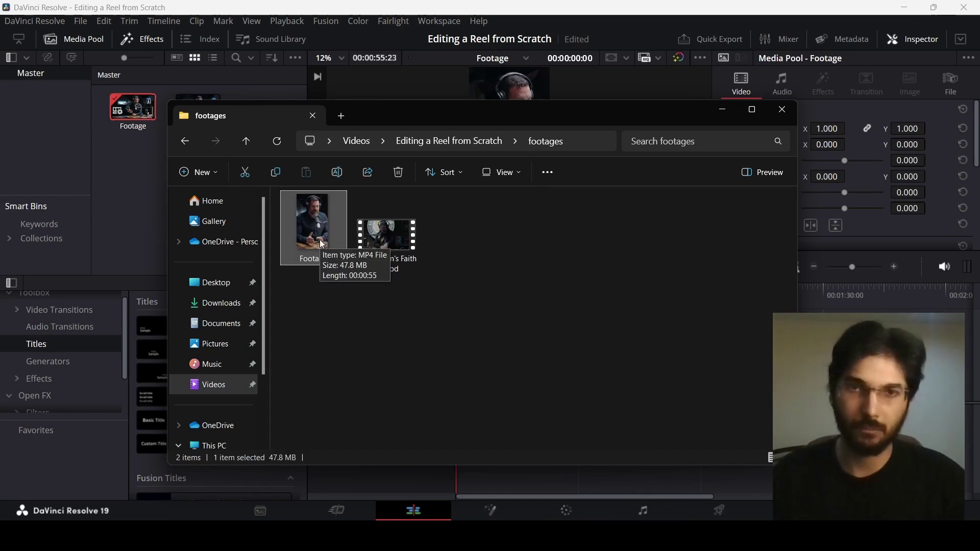
{"action": "left_click", "coordinate": [187, 142]}
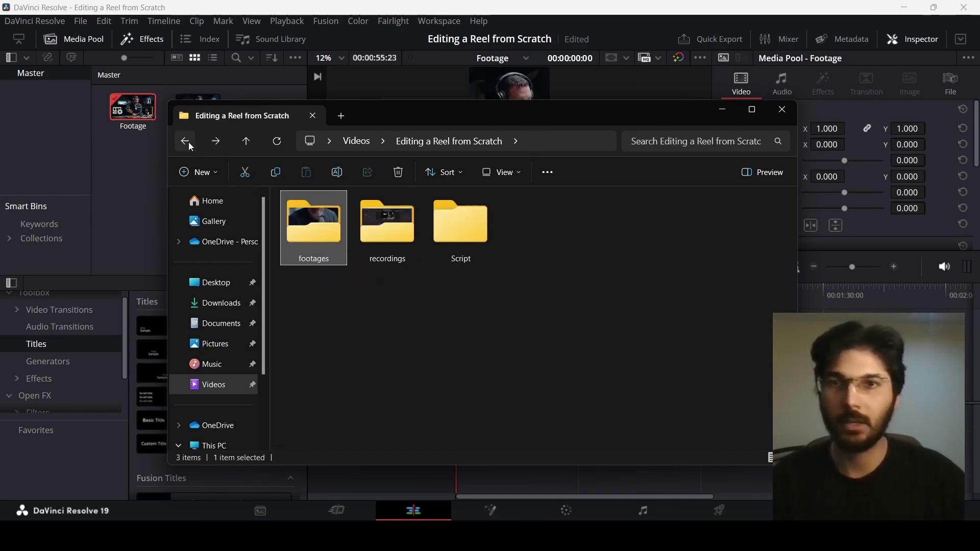
{"action": "left_click", "coordinate": [455, 261]}
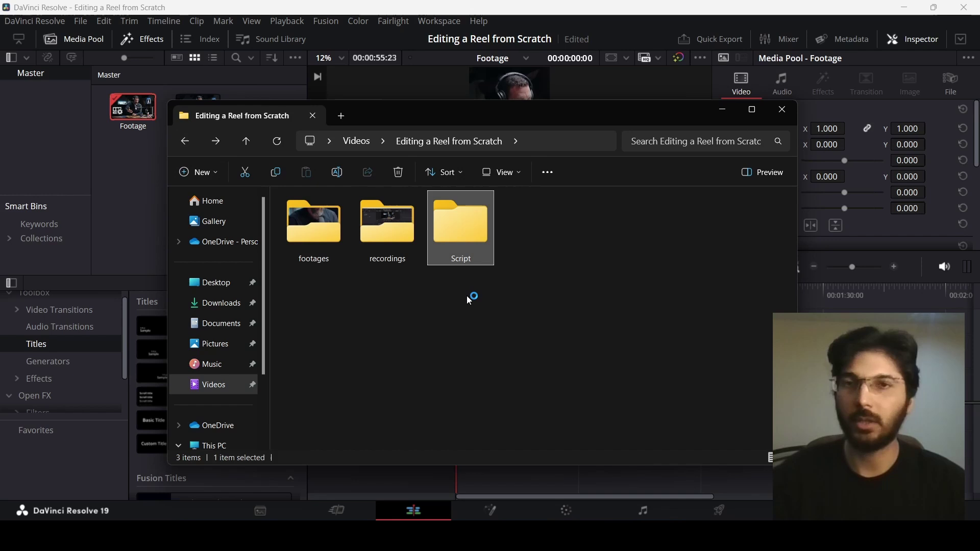
{"action": "left_click", "coordinate": [469, 304]}
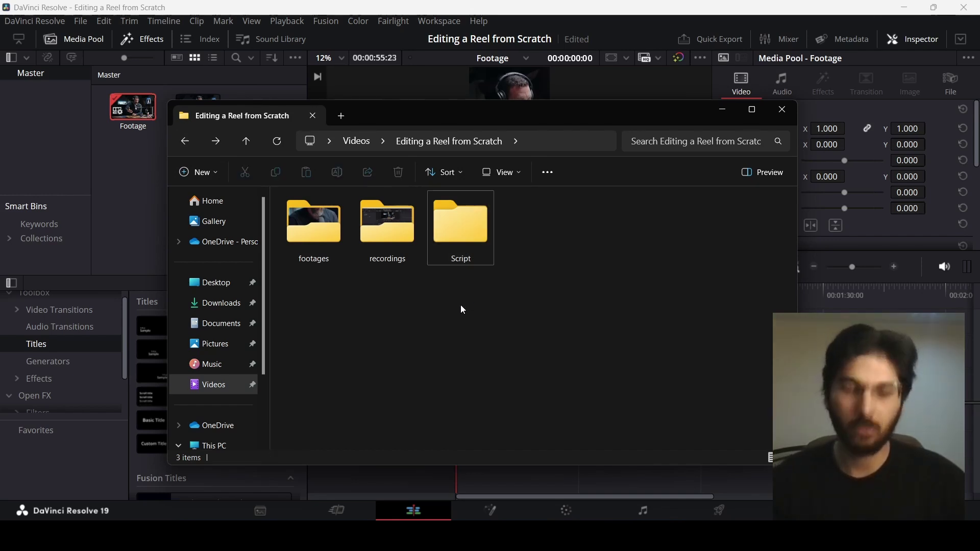
{"action": "key", "text": "ctrl+shift+n"}
{"action": "type", "text": "Assets"}
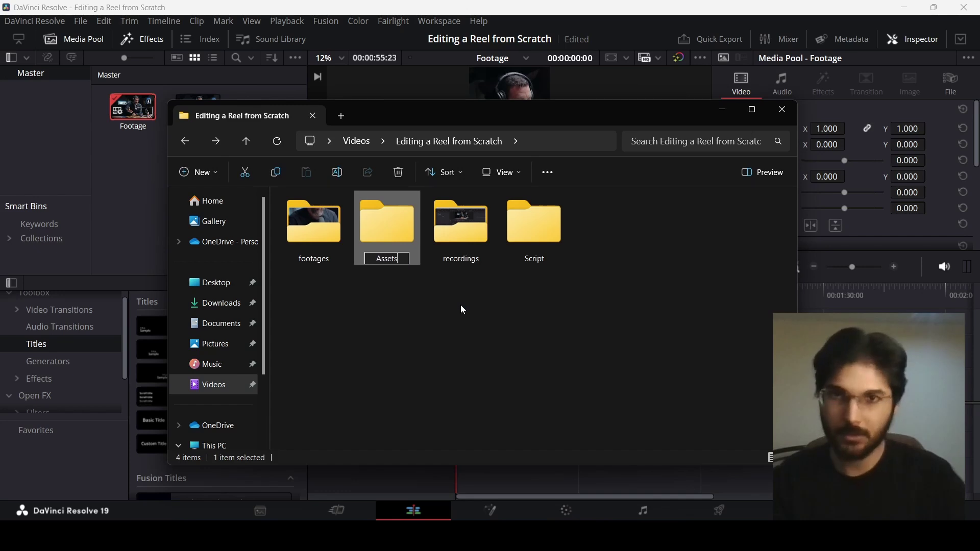
{"action": "key", "text": "Return"}
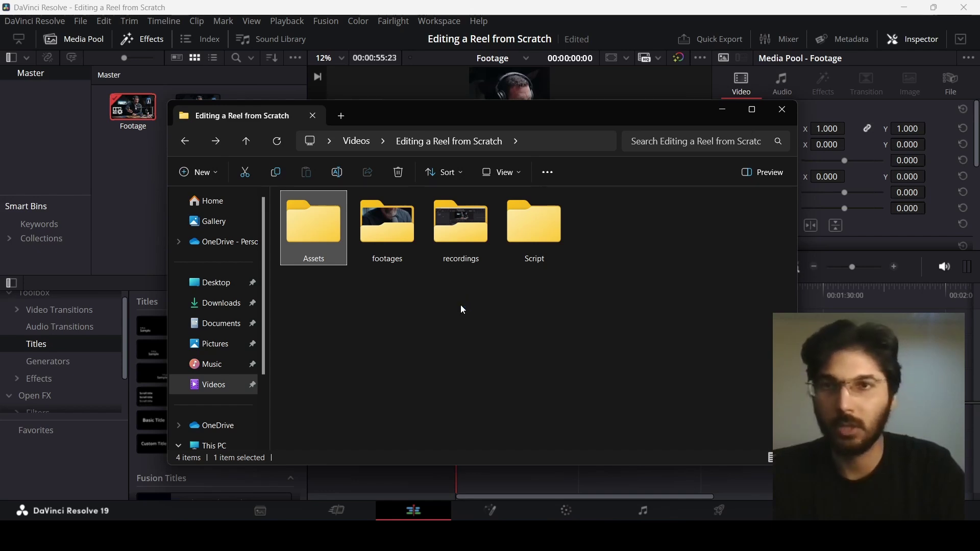
- Add another new folder named 'Renders'
{"action": "left_click", "coordinate": [461, 305]}
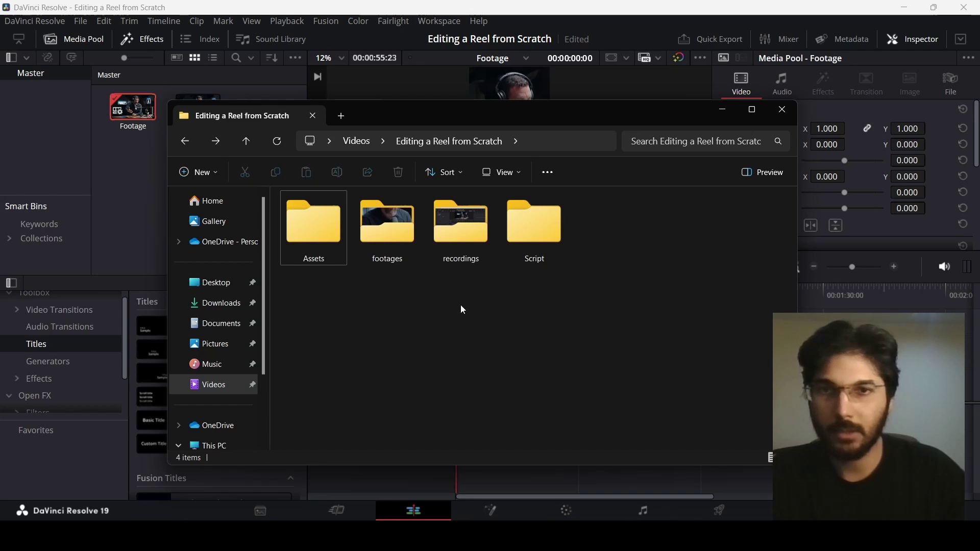
{"action": "key", "text": "ctrl+shift+n"}
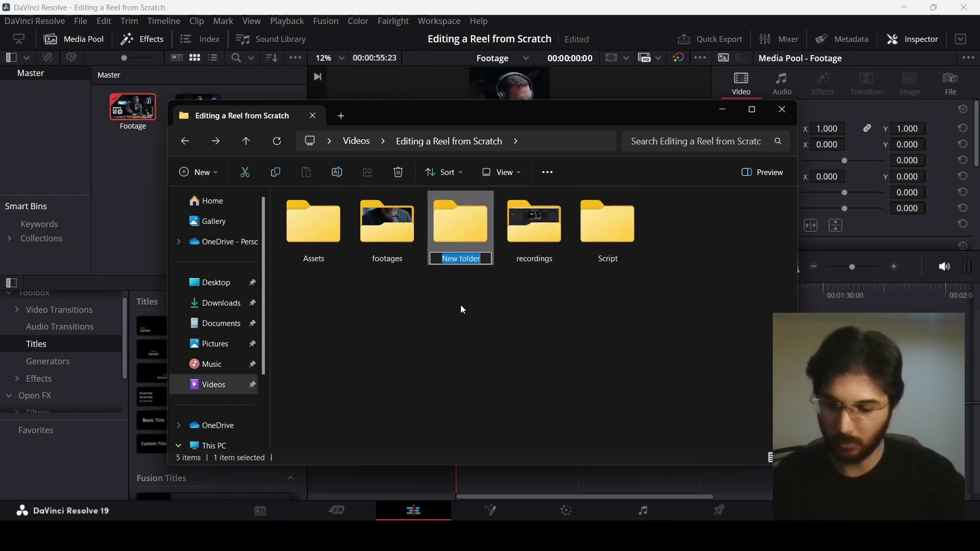
{"action": "type", "text": "Reco"}
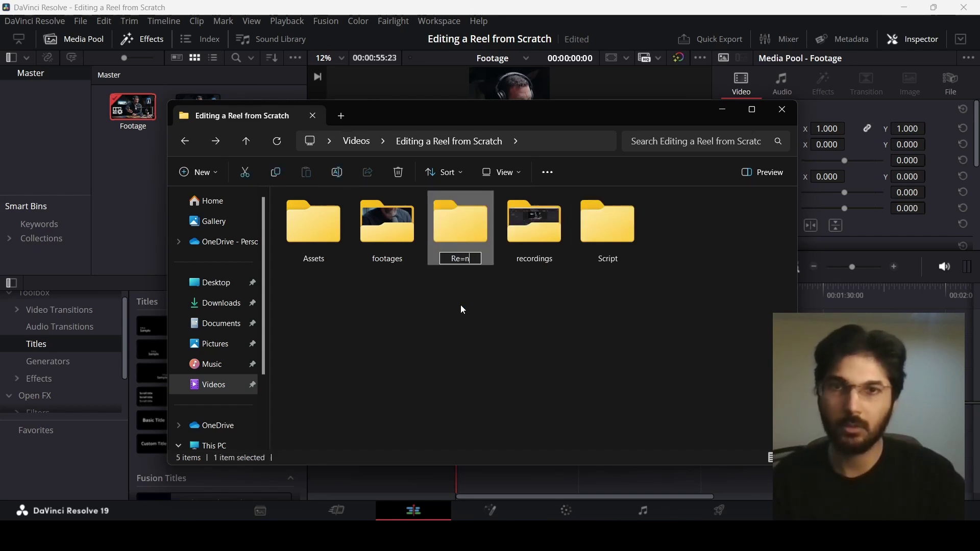
{"action": "key", "text": "BackSpace"}
{"action": "key", "text": "BackSpace"}
{"action": "type", "text": "nders"}
{"action": "key", "text": "Return"}
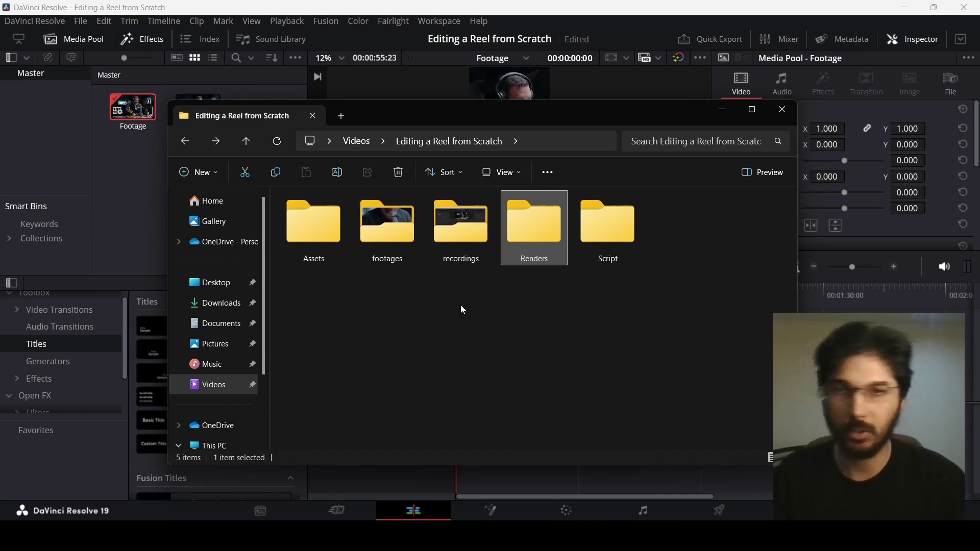
{"action": "left_click", "coordinate": [461, 306]}
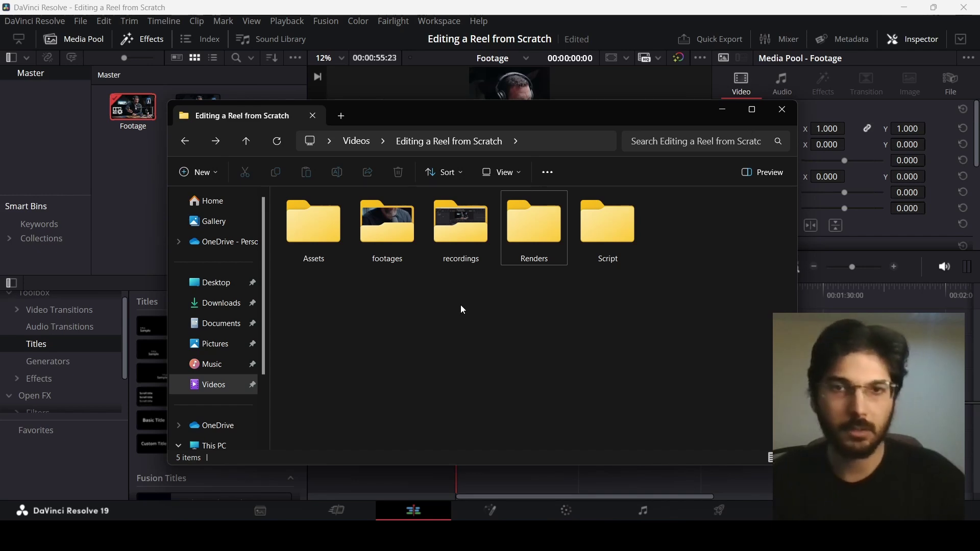
- Back in DaVinci Resolve, name a new bin 'fooatges' and select both Master bin clips
{"action": "left_click", "coordinate": [162, 178]}
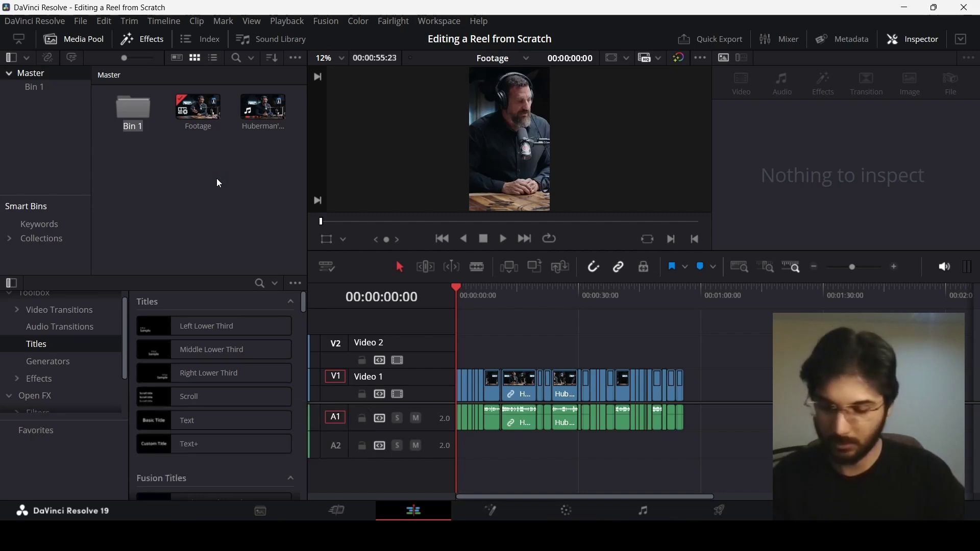
{"action": "type", "text": "fooat"}
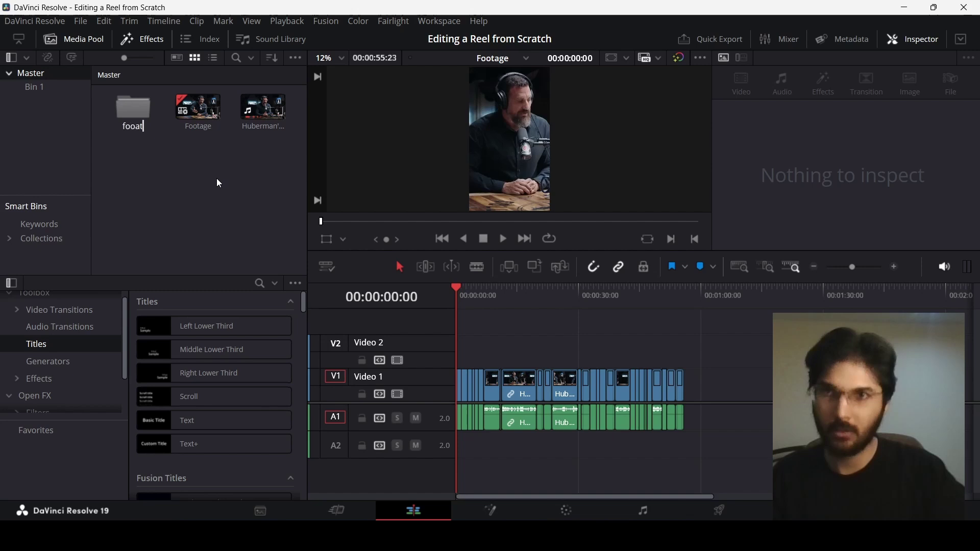
{"action": "type", "text": "ges"}
{"action": "key", "text": "Return"}
{"action": "left_click_drag", "start_coordinate": [209, 163], "coordinate": [134, 109]}
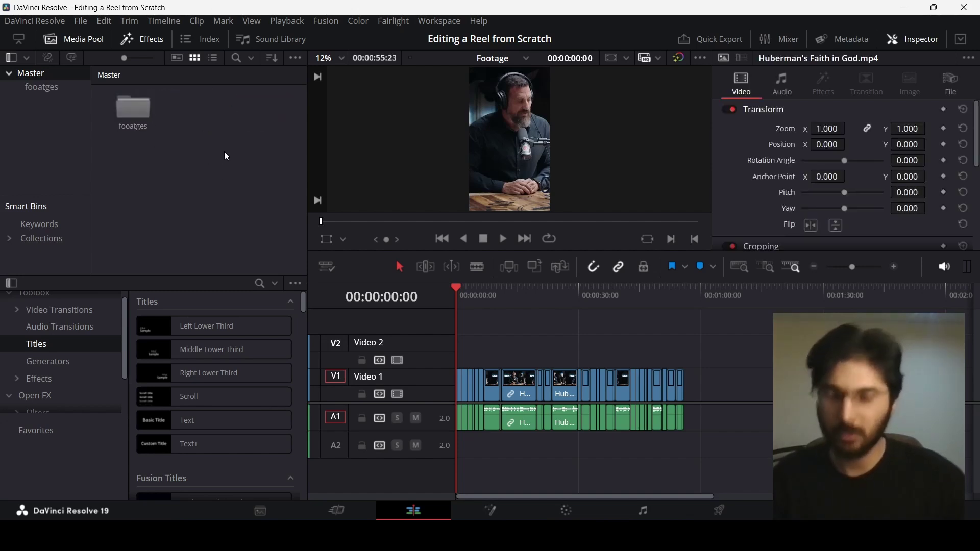
- Add two new bins named 'assets' and 'sounds'
{"action": "key", "text": "ctrl+shift+n"}
{"action": "type", "text": "assets"}
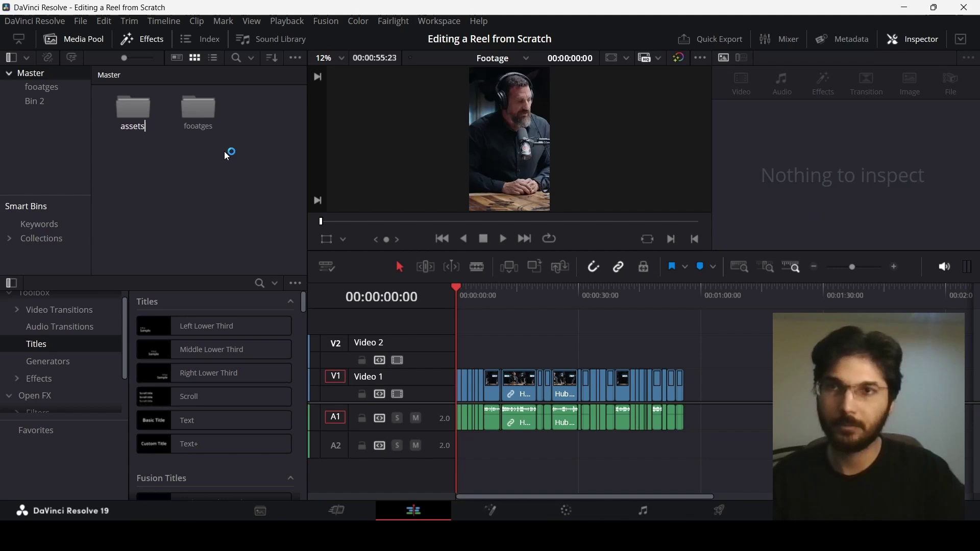
{"action": "key", "text": "Return"}
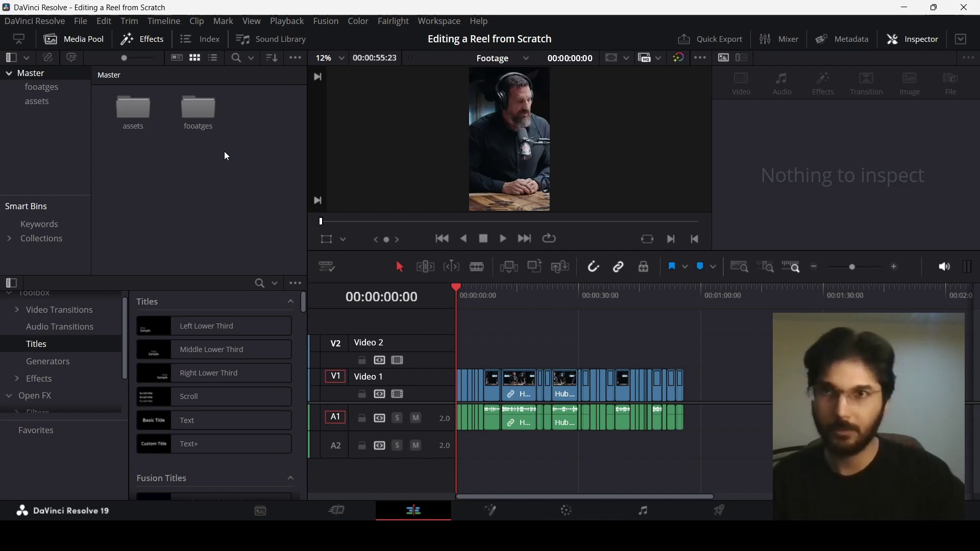
{"action": "key", "text": "ctrl+shift+n"}
{"action": "type", "text": "sound"}
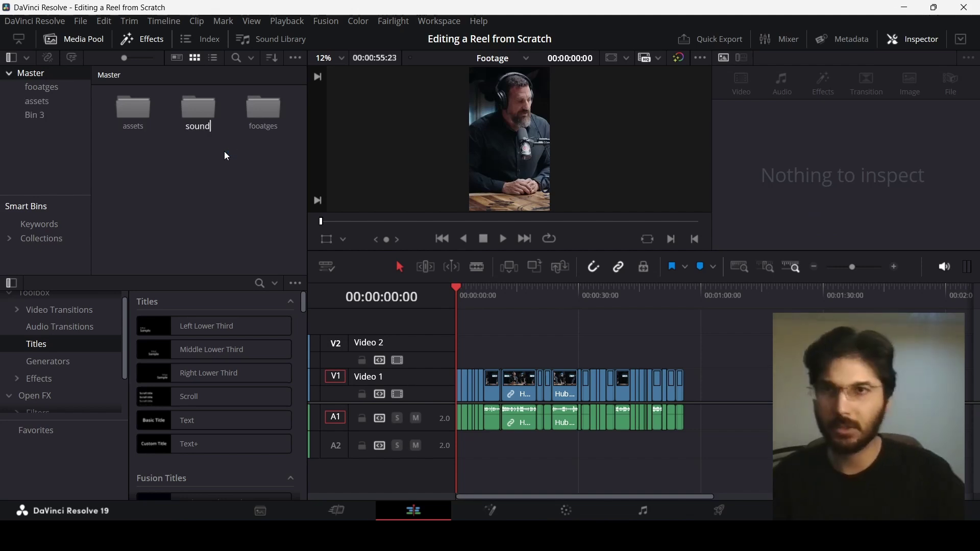
{"action": "type", "text": "s"}
{"action": "key", "text": "Return"}
- Rename the sounds bin to 'audio'
{"action": "left_click", "coordinate": [201, 128]}
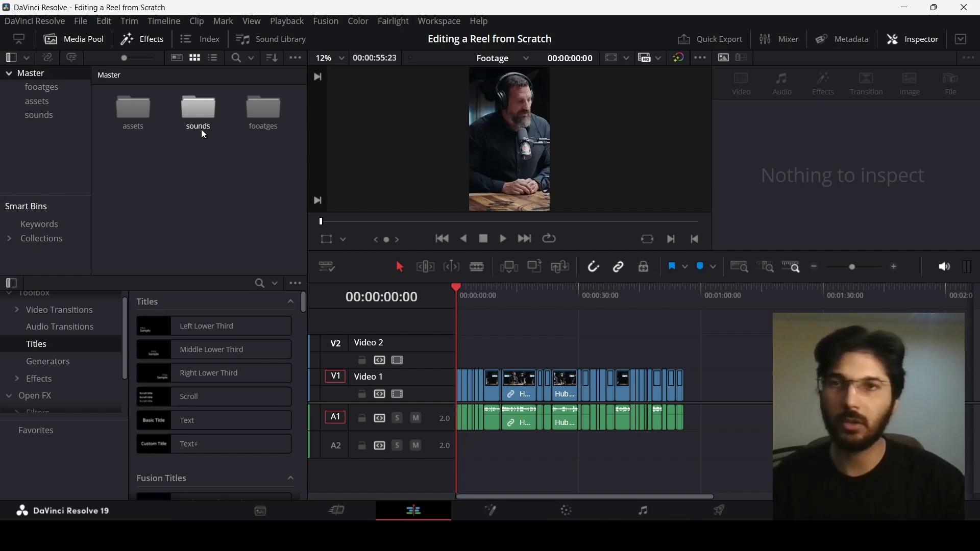
{"action": "left_click", "coordinate": [199, 127]}
{"action": "type", "text": "audio"}
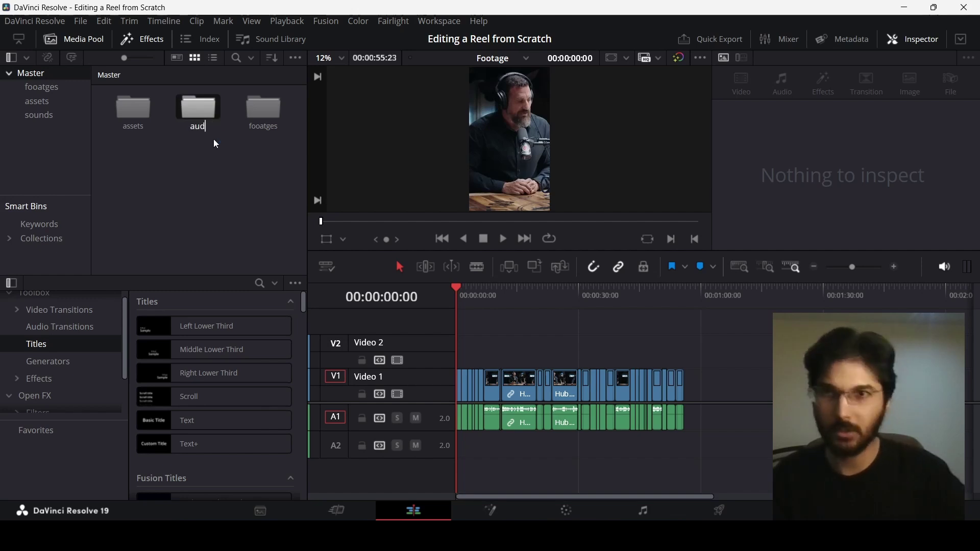
{"action": "key", "text": "Return"}
{"action": "left_click", "coordinate": [200, 181]}
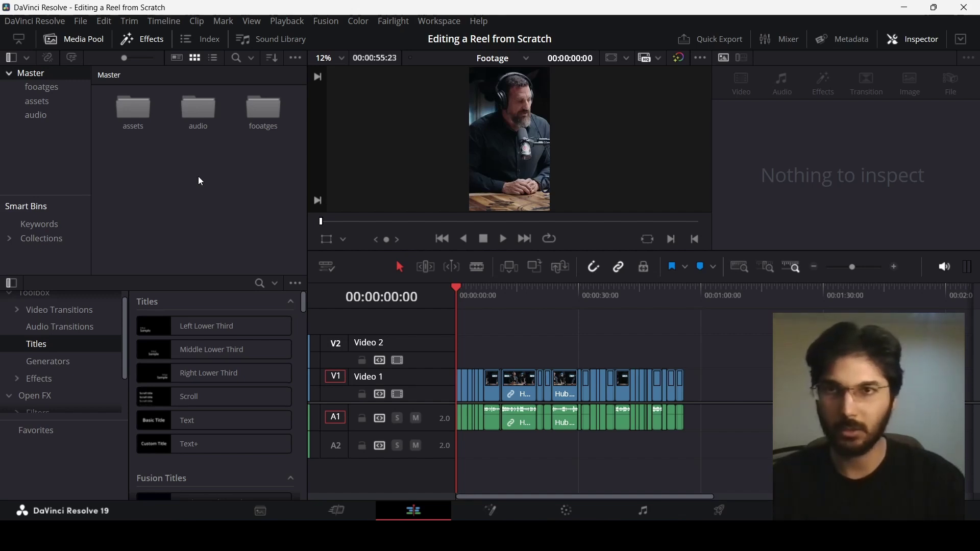
- Add a bin named 'timline' to the Master bin
{"action": "double_click", "coordinate": [268, 117]}
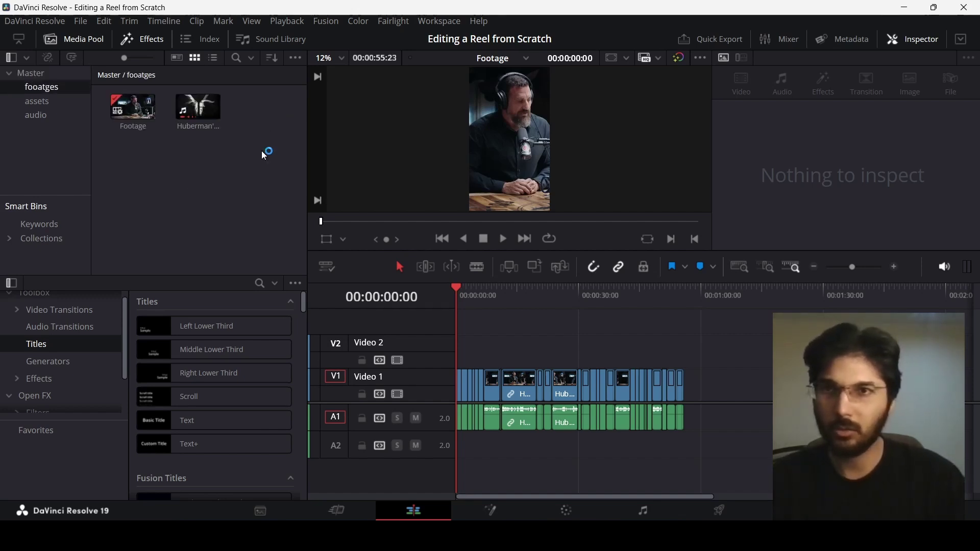
{"action": "left_click", "coordinate": [42, 74]}
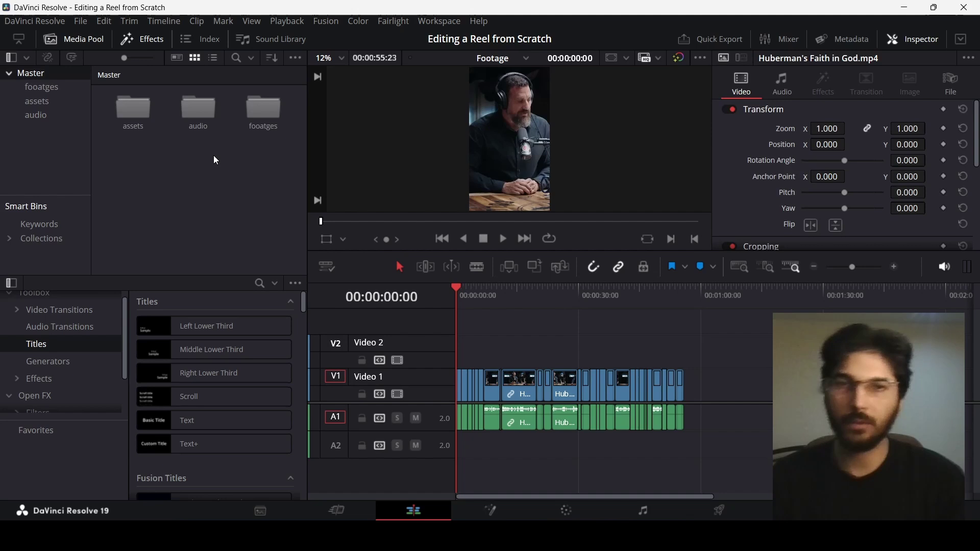
{"action": "key", "text": "ctrl+shift+n"}
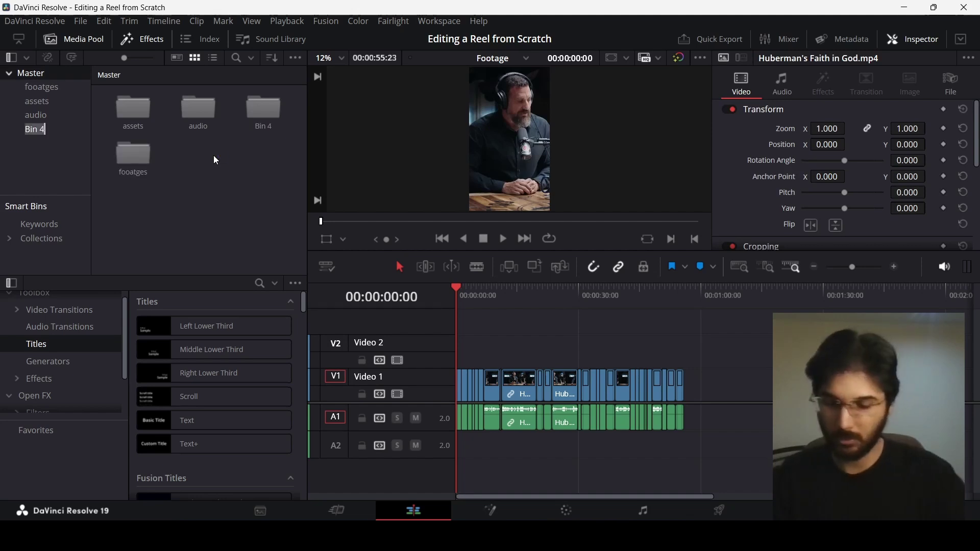
{"action": "type", "text": "tim"}
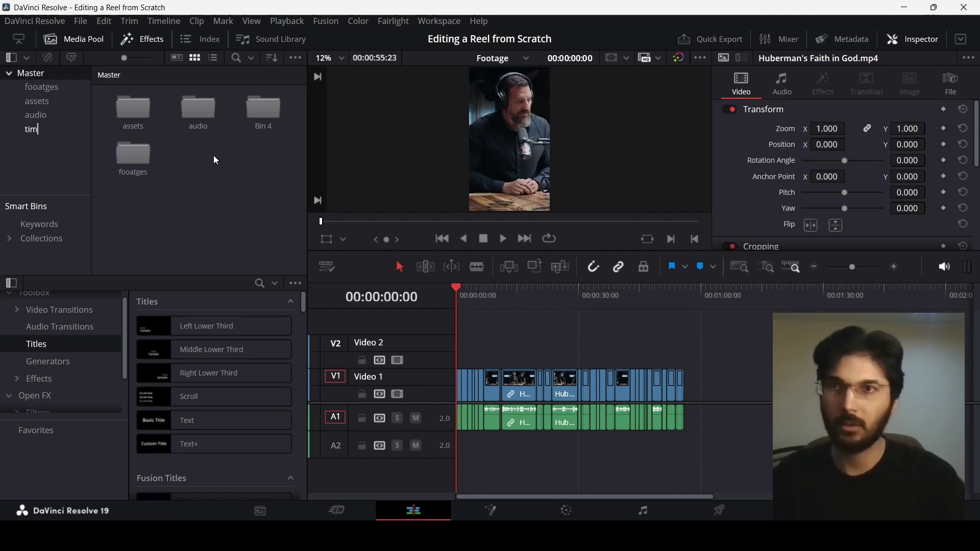
{"action": "type", "text": "line"}
{"action": "key", "text": "Return"}
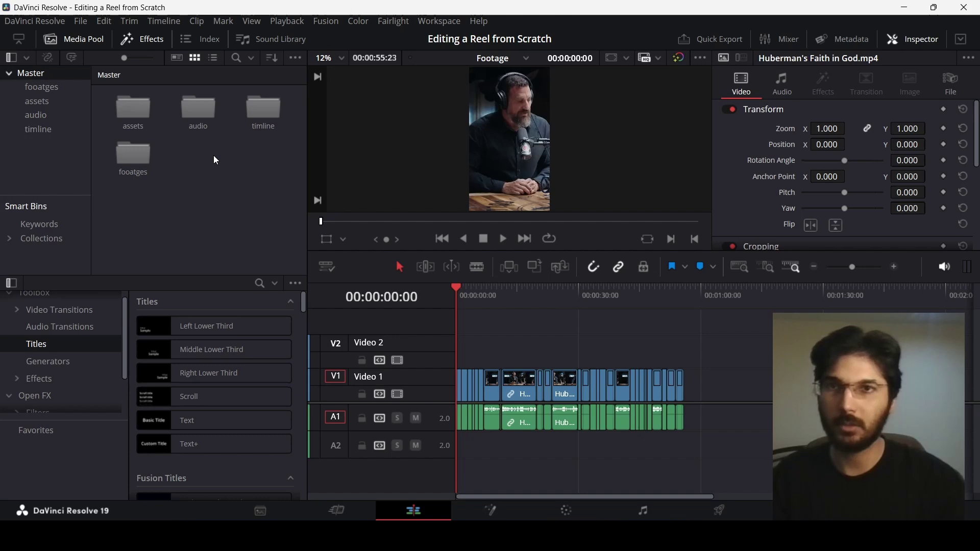
{"action": "left_click", "coordinate": [134, 152]}
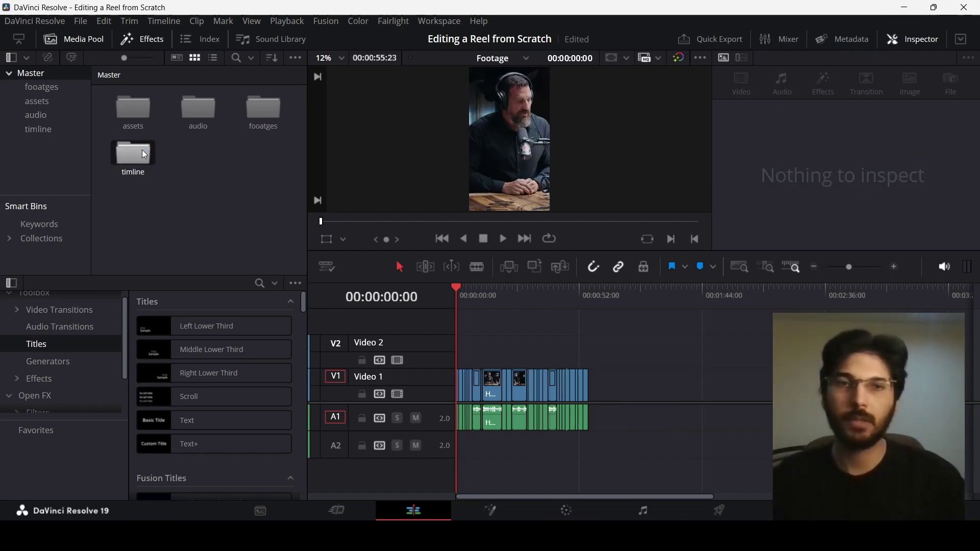
- In the timline bin, create timeline 'footage' with Use vertical resolution instead of project settings
{"action": "double_click", "coordinate": [144, 154]}
{"action": "right_click", "coordinate": [191, 119]}
{"action": "mouse_move", "coordinate": [249, 127]}
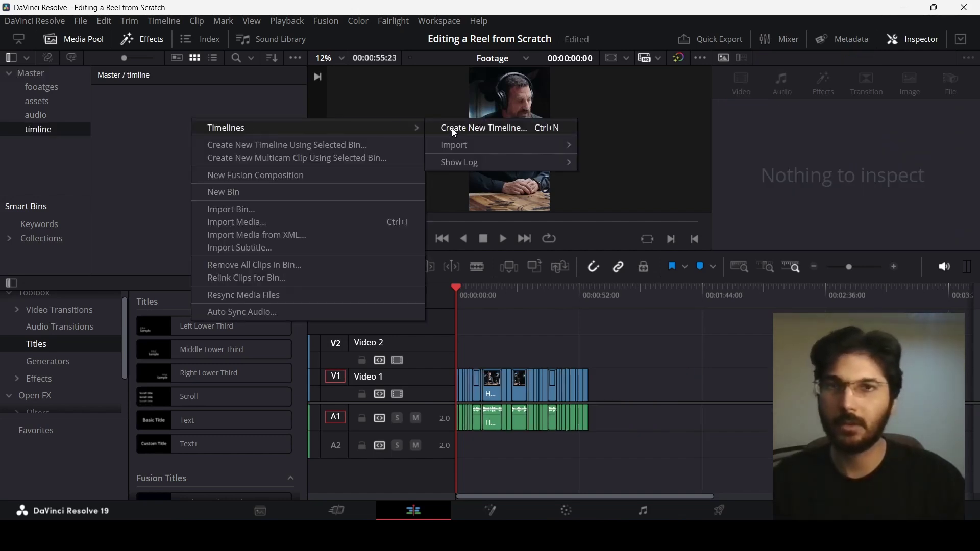
{"action": "left_click", "coordinate": [452, 128]}
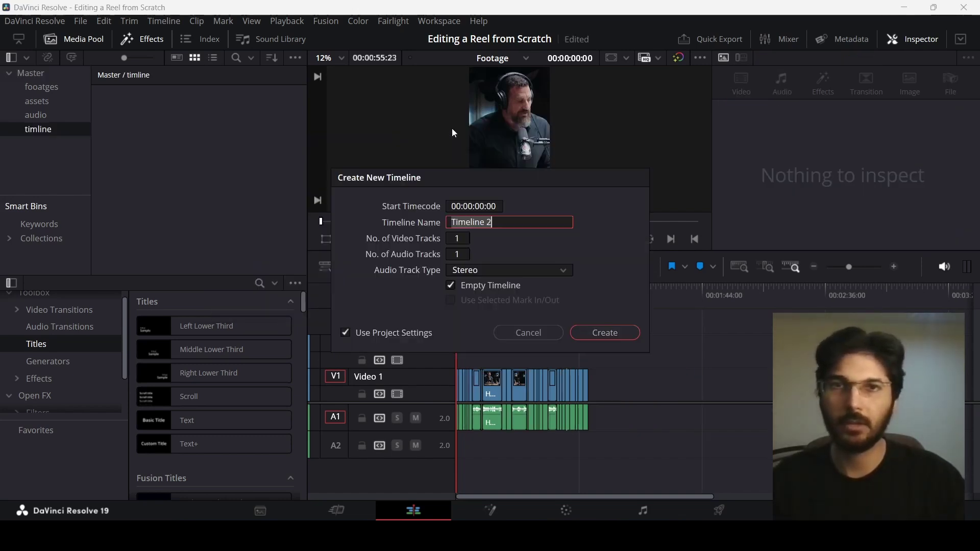
{"action": "left_click", "coordinate": [403, 332]}
{"action": "left_click", "coordinate": [446, 209]}
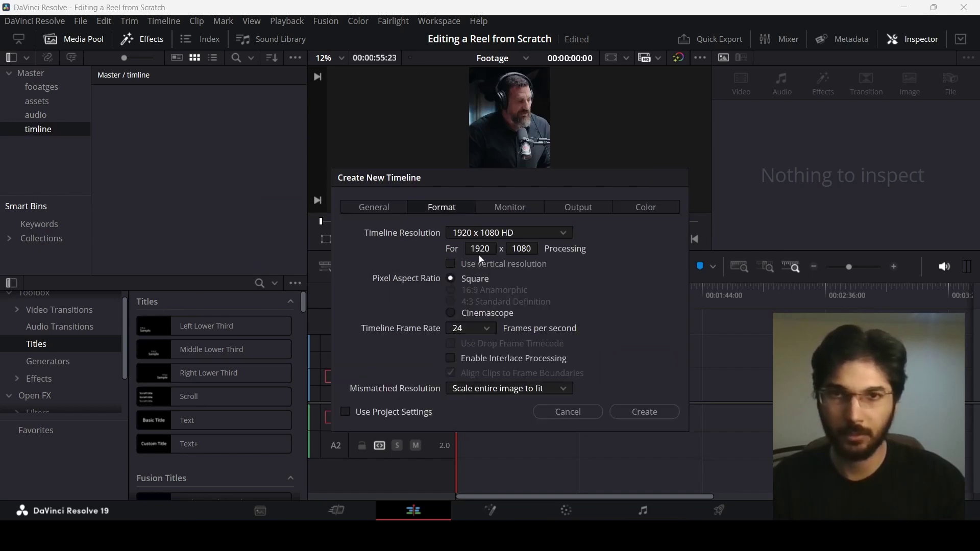
{"action": "left_click", "coordinate": [492, 265]}
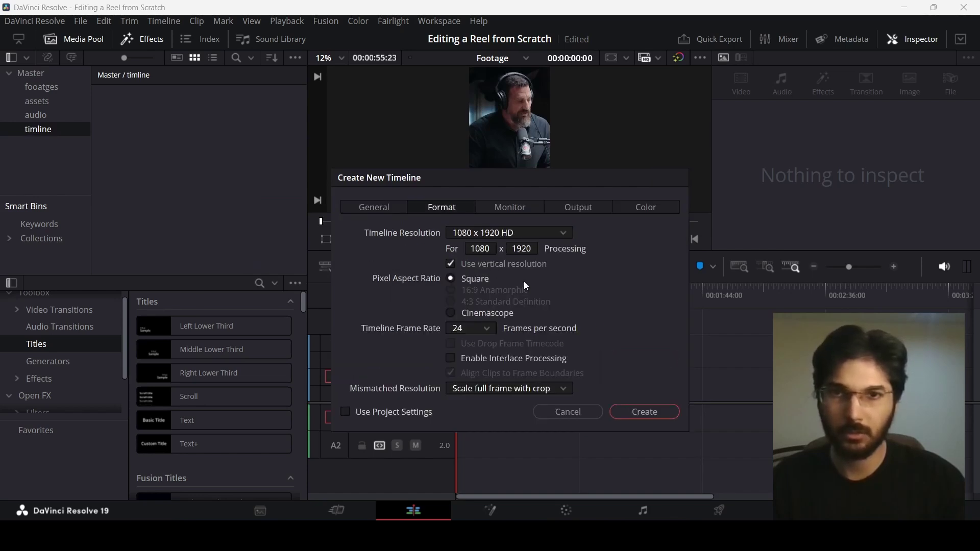
{"action": "left_click", "coordinate": [385, 209]}
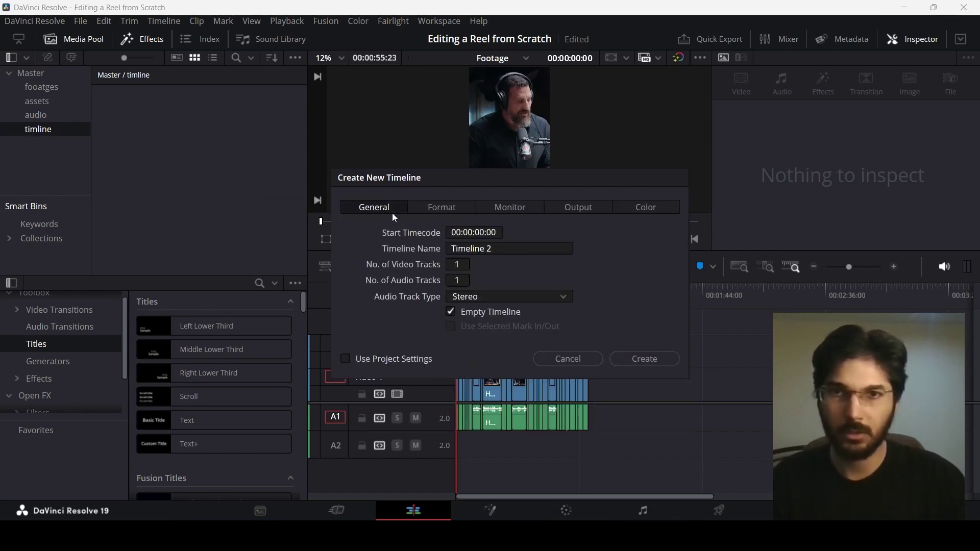
{"action": "left_click", "coordinate": [495, 249]}
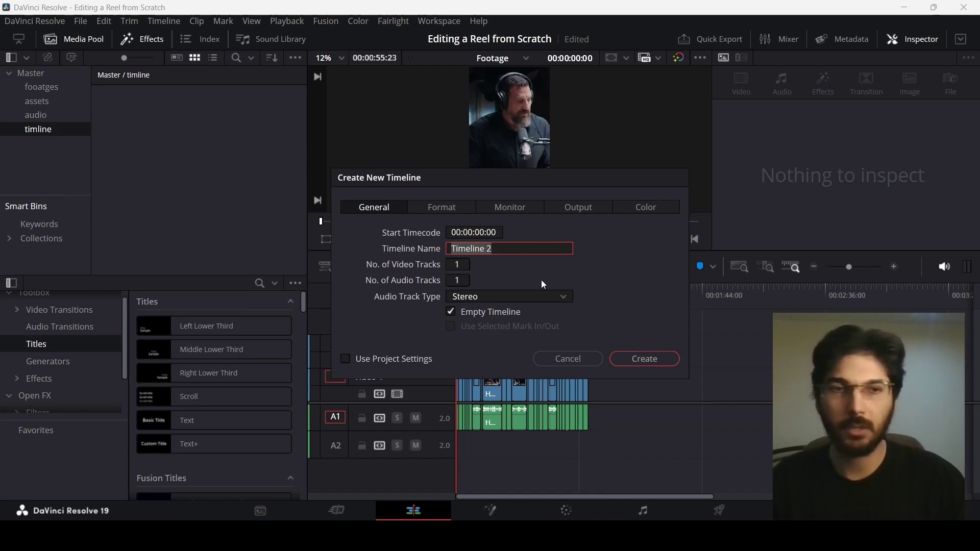
{"action": "type", "text": "f"}
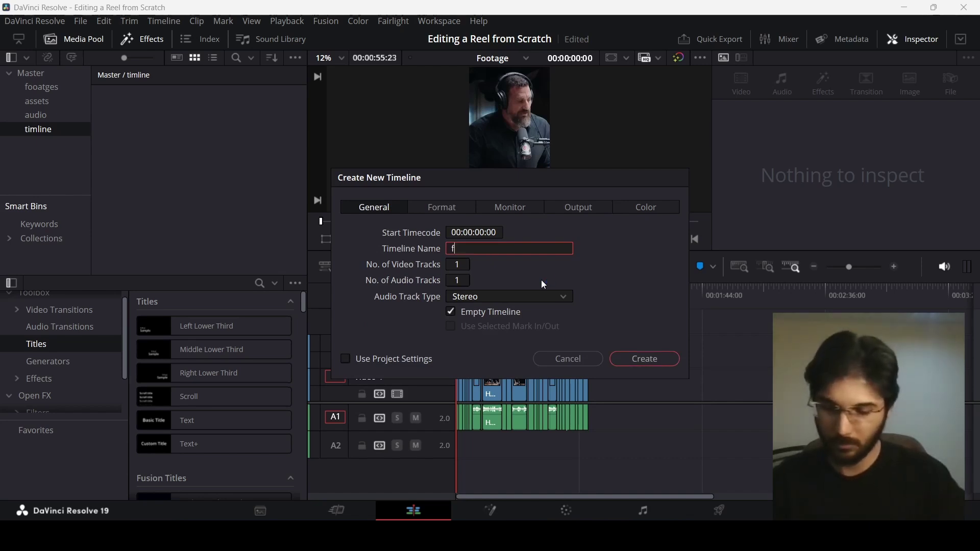
{"action": "type", "text": "ootage"}
{"action": "key", "text": "Return"}
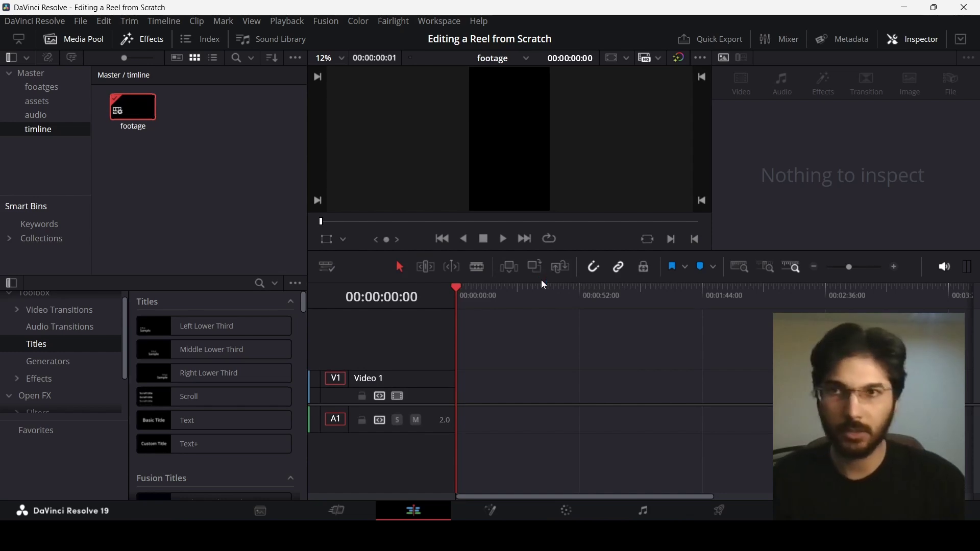
- Drag the Footage clip to the timeline start, then scrub the playhead across it to check
{"action": "left_click", "coordinate": [46, 87]}
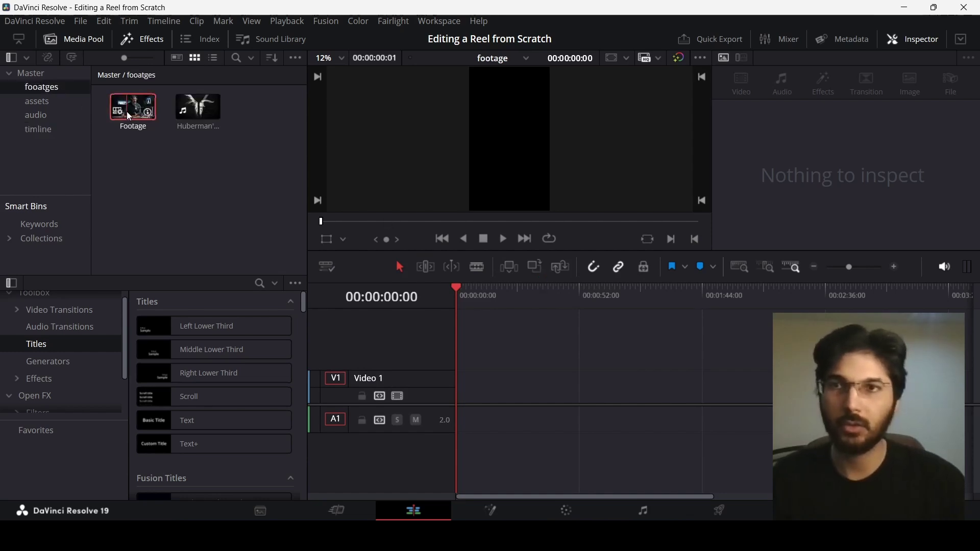
{"action": "left_click_drag", "start_coordinate": [130, 117], "coordinate": [467, 395]}
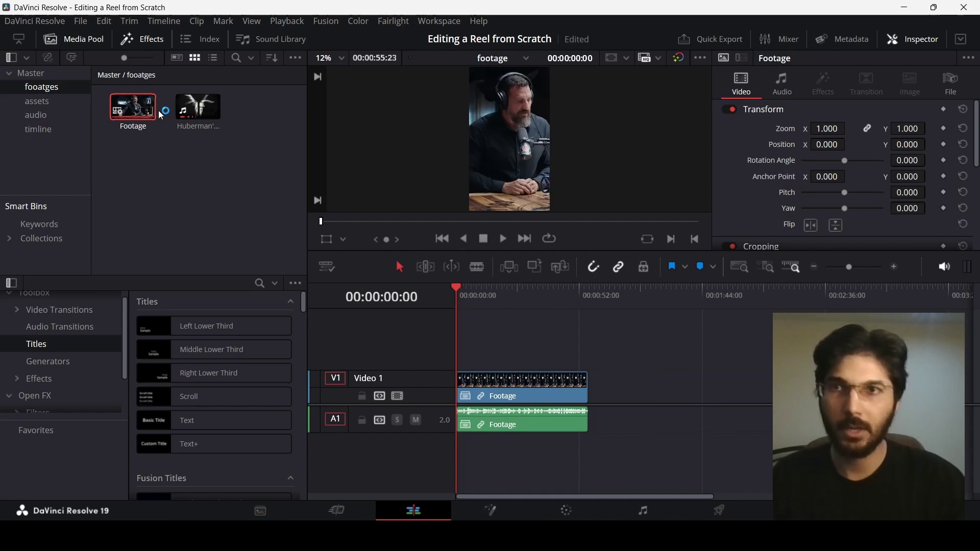
{"action": "left_click", "coordinate": [194, 108]}
{"action": "left_click", "coordinate": [40, 130]}
{"action": "left_click", "coordinate": [132, 113]}
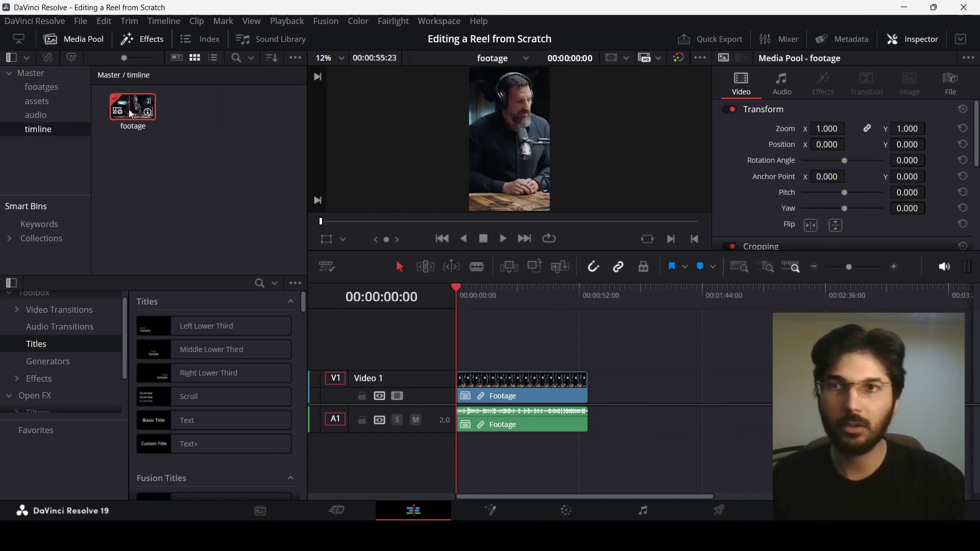
{"action": "left_click", "coordinate": [580, 320]}
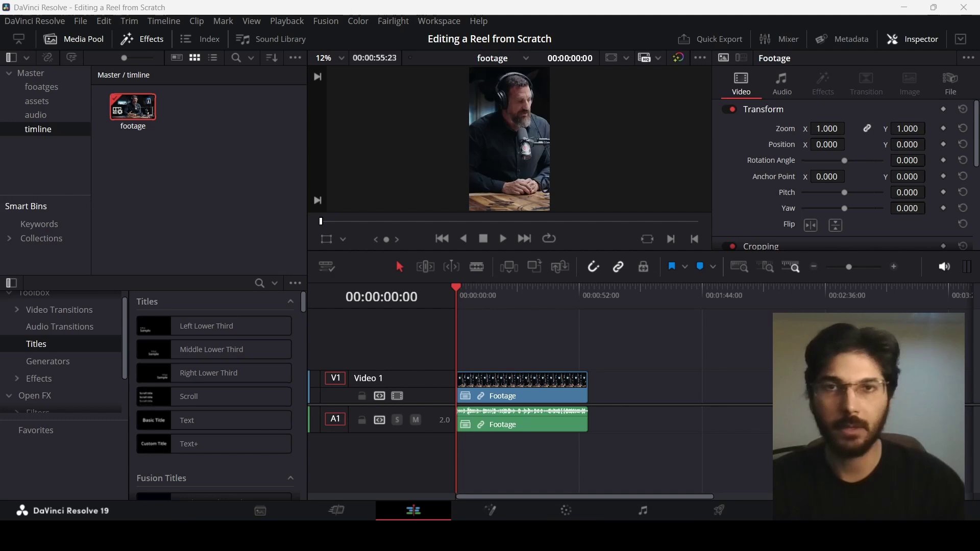
{"action": "left_click", "coordinate": [585, 294]}
{"action": "left_click_drag", "start_coordinate": [585, 295], "coordinate": [461, 314]}
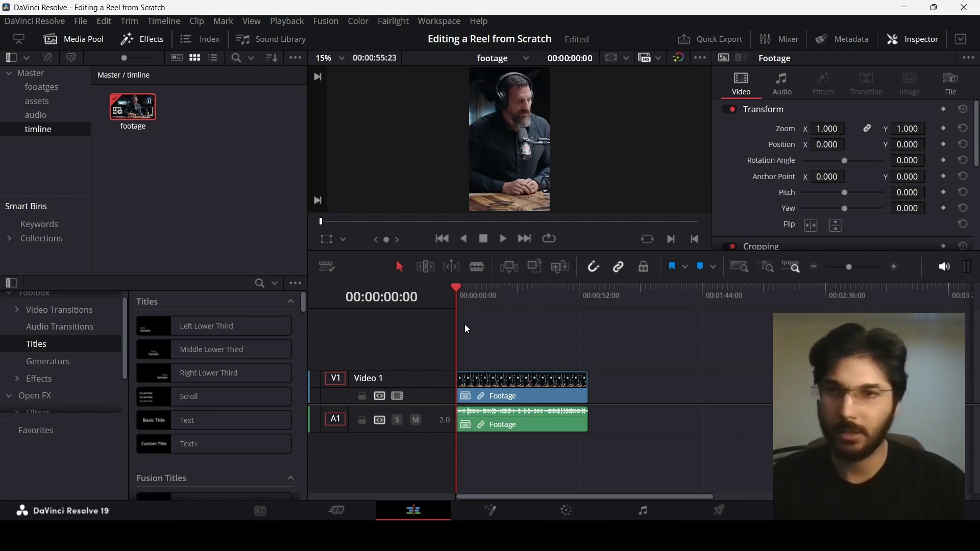
{"action": "left_click", "coordinate": [47, 362]}
{"action": "scroll", "coordinate": [196, 393], "scroll_direction": "down", "scroll_amount": 3}
{"action": "scroll", "coordinate": [248, 385], "scroll_direction": "down", "scroll_amount": 10}
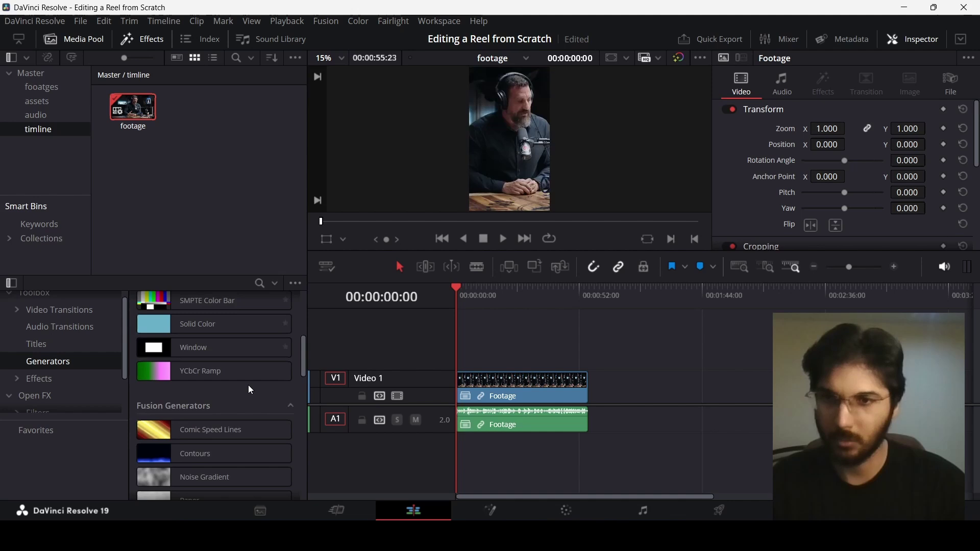
{"action": "scroll", "coordinate": [248, 385], "scroll_direction": "up", "scroll_amount": 8}
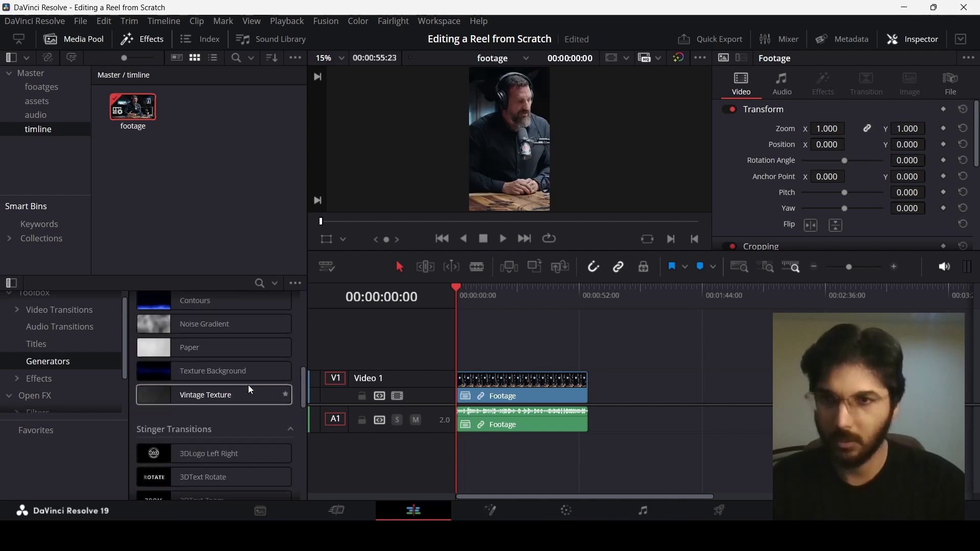
{"action": "left_click_drag", "start_coordinate": [221, 397], "coordinate": [760, 355]}
{"action": "scroll", "coordinate": [489, 352], "scroll_direction": "up", "scroll_amount": 3}
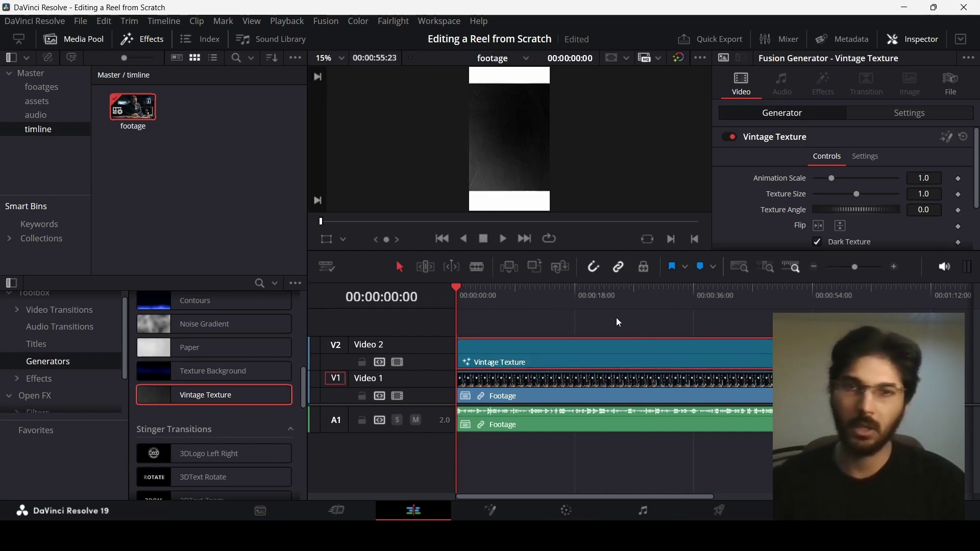
{"action": "left_click", "coordinate": [493, 292]}
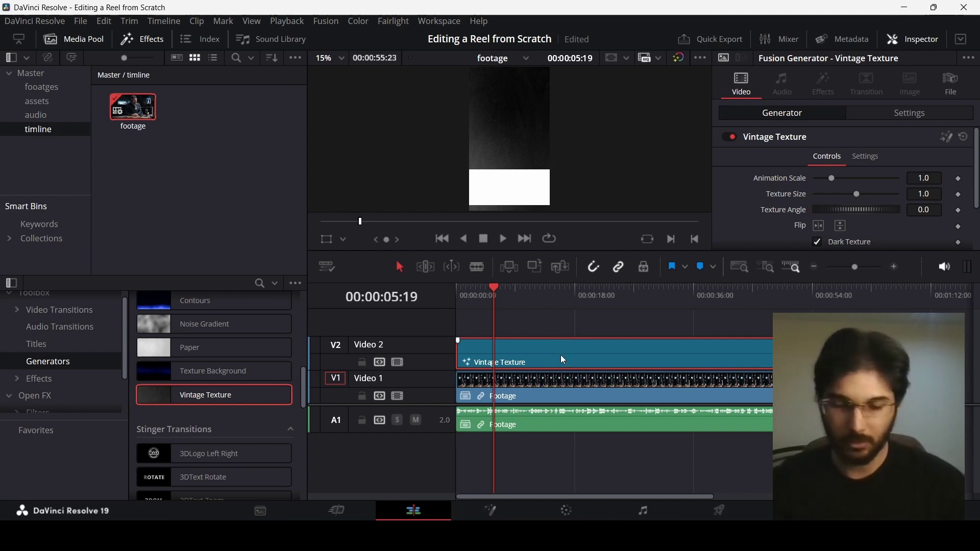
{"action": "key", "text": "Delete"}
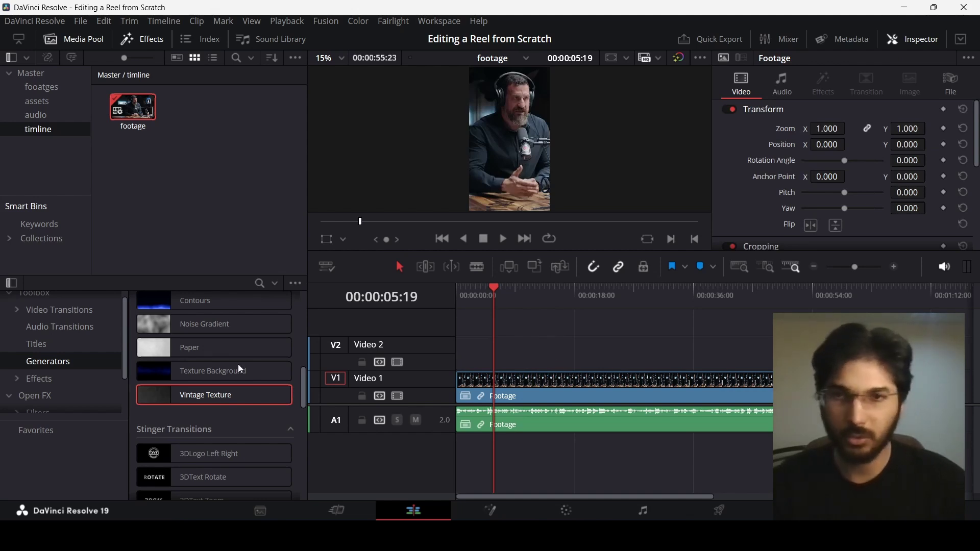
{"action": "scroll", "coordinate": [218, 331], "scroll_direction": "down", "scroll_amount": 15}
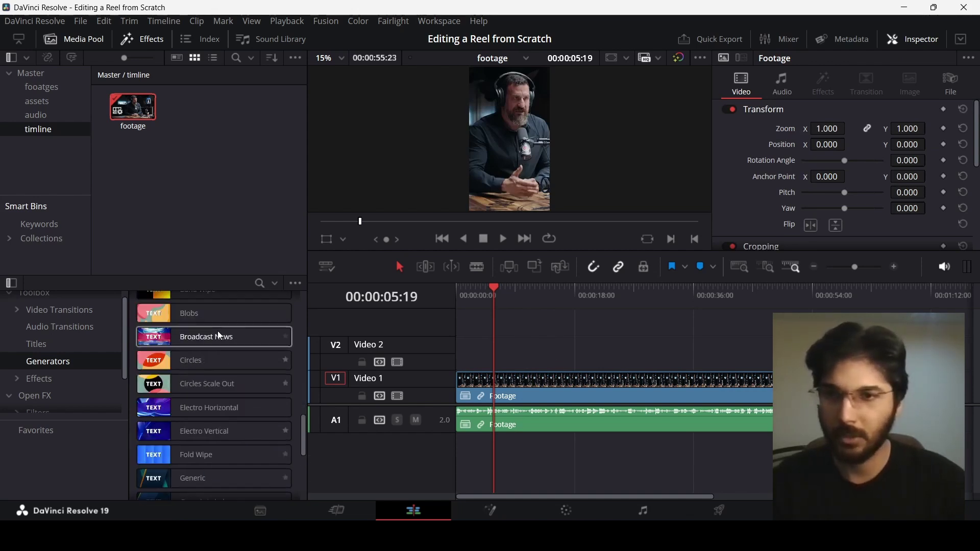
{"action": "scroll", "coordinate": [219, 331], "scroll_direction": "up", "scroll_amount": 12}
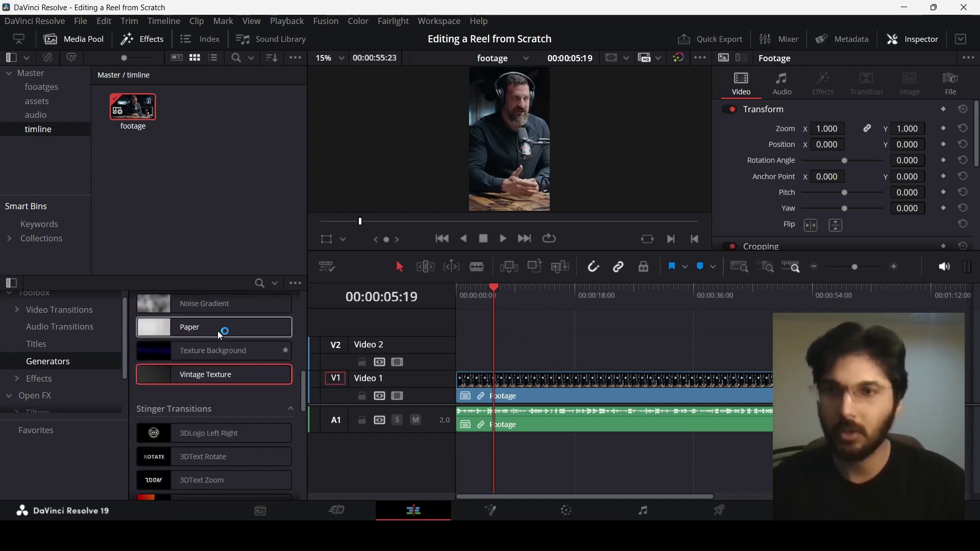
- Drop the Film Damage effect onto the Footage clip and set Temp. Shift to 0.039
{"action": "left_click", "coordinate": [574, 505]}
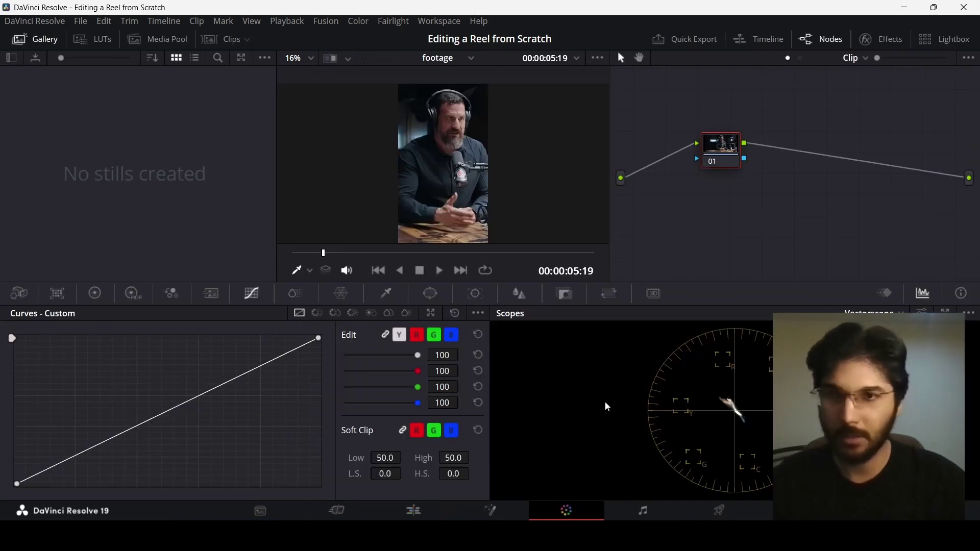
{"action": "key", "text": "shift+4"}
{"action": "scroll", "coordinate": [194, 362], "scroll_direction": "down", "scroll_amount": 3}
{"action": "scroll", "coordinate": [244, 373], "scroll_direction": "down", "scroll_amount": 6}
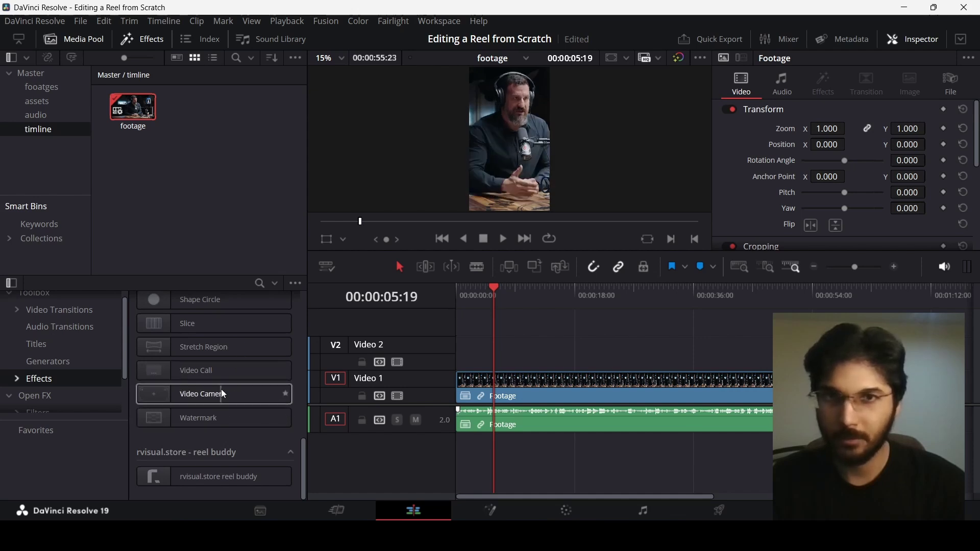
{"action": "scroll", "coordinate": [221, 389], "scroll_direction": "up", "scroll_amount": 10}
{"action": "left_click_drag", "start_coordinate": [218, 332], "coordinate": [511, 390]}
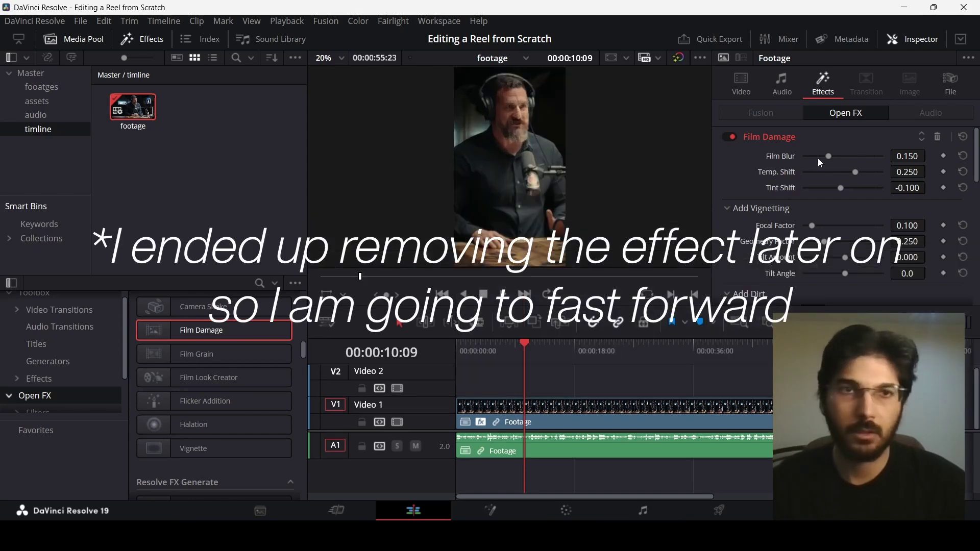
{"action": "left_click_drag", "start_coordinate": [858, 172], "coordinate": [839, 203]}
{"action": "scroll", "coordinate": [830, 195], "scroll_direction": "down", "scroll_amount": 2}
- Scroll down the Inspector to the Film Damage dirt settings
{"action": "scroll", "coordinate": [845, 233], "scroll_direction": "down", "scroll_amount": 3}
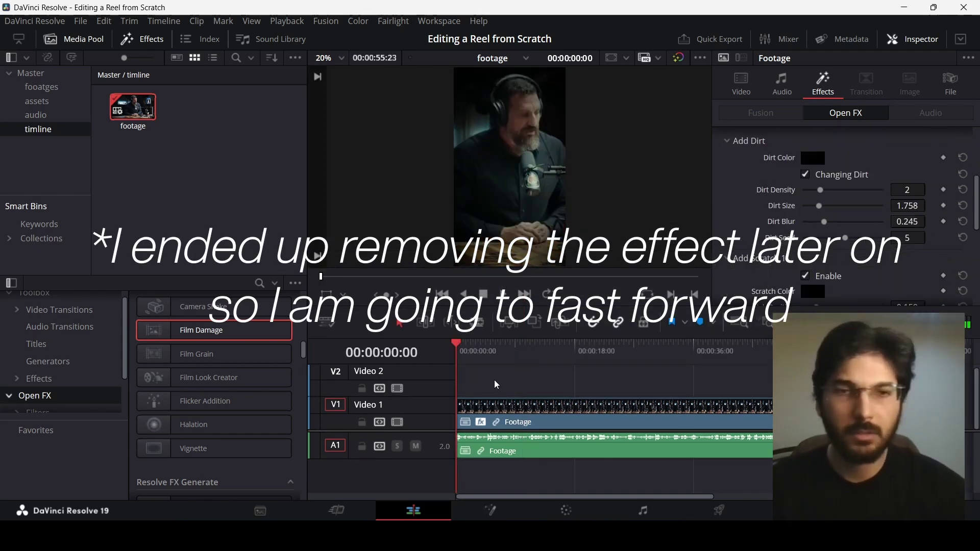